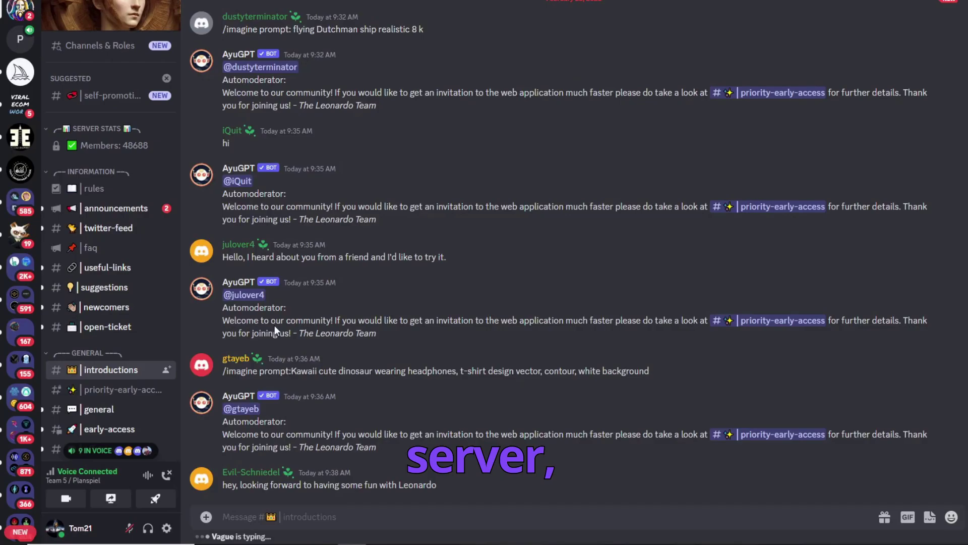
Read through the introductions channel and the invitation announcements in the priority-early-access channel of the Leonardo Discord server
scroll(327, 277, "down", 10)
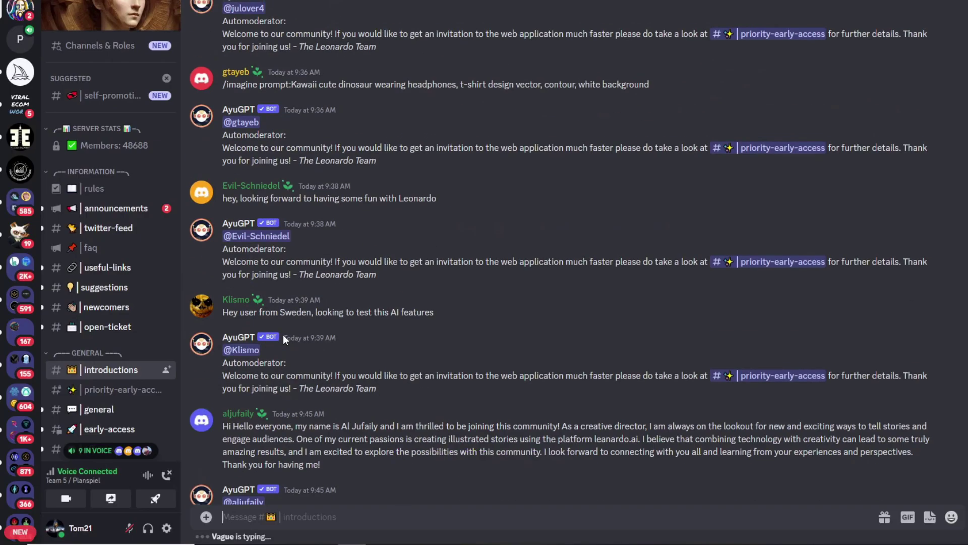
scroll(249, 409, "down", 15)
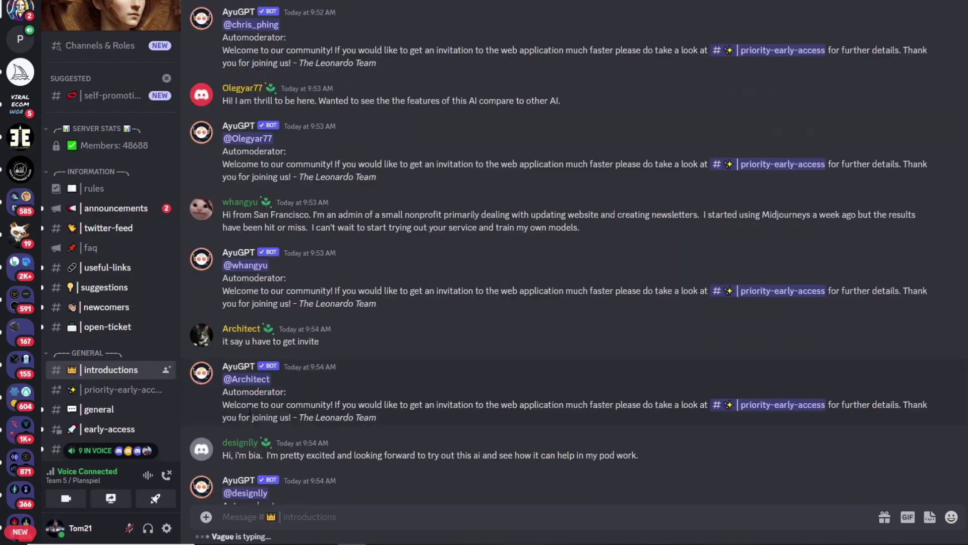
left_click(120, 389)
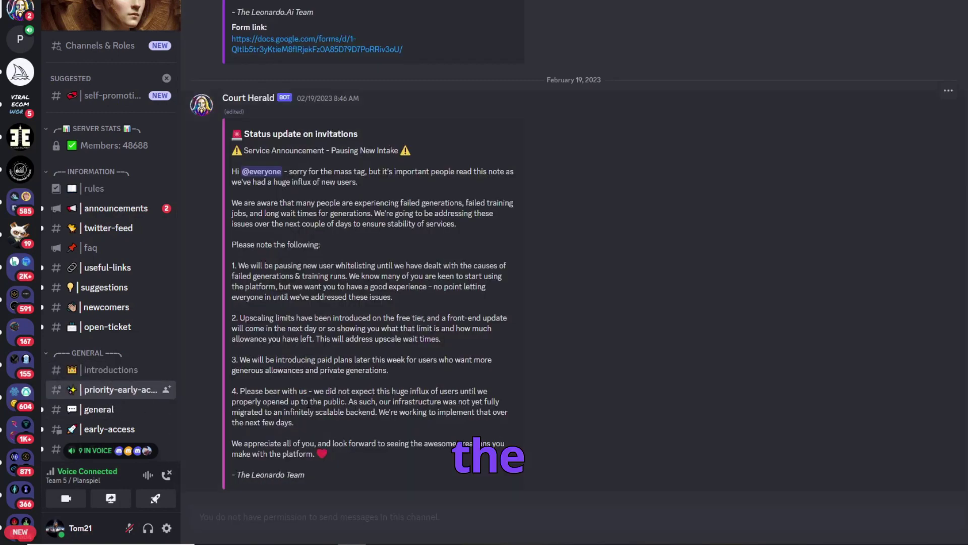
scroll(259, 370, "up", 6)
scroll(268, 327, "up", 2)
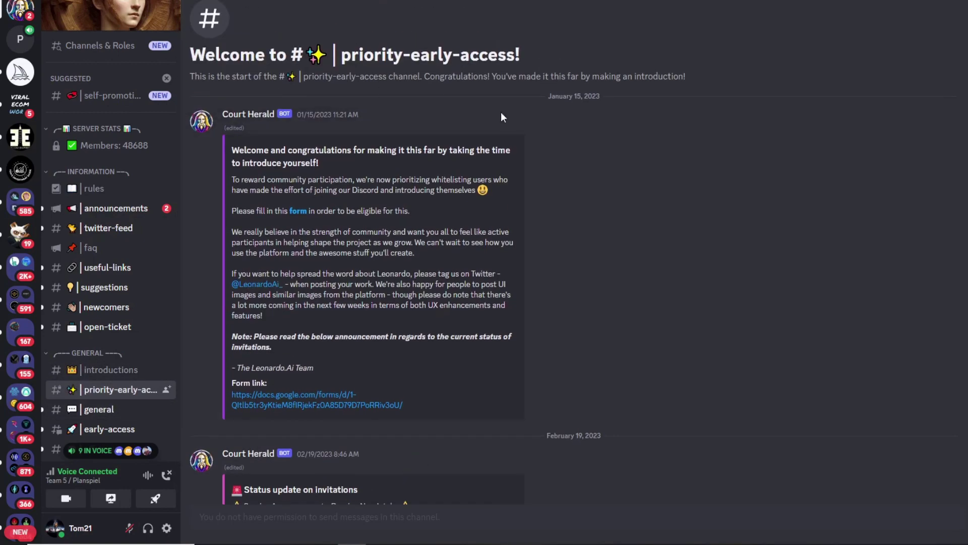
scroll(453, 249, "down", 5)
scroll(449, 272, "down", 1)
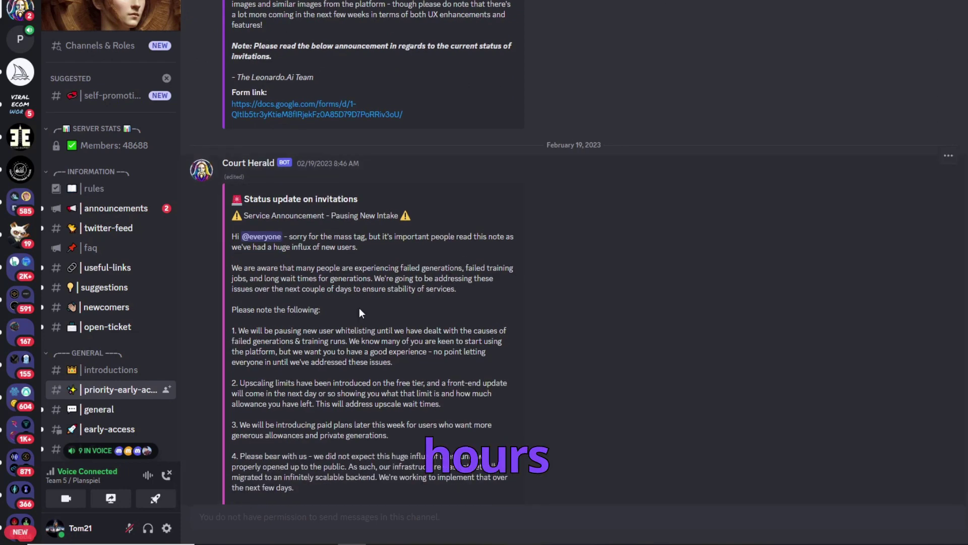
scroll(360, 305, "up", 4)
scroll(362, 314, "down", 6)
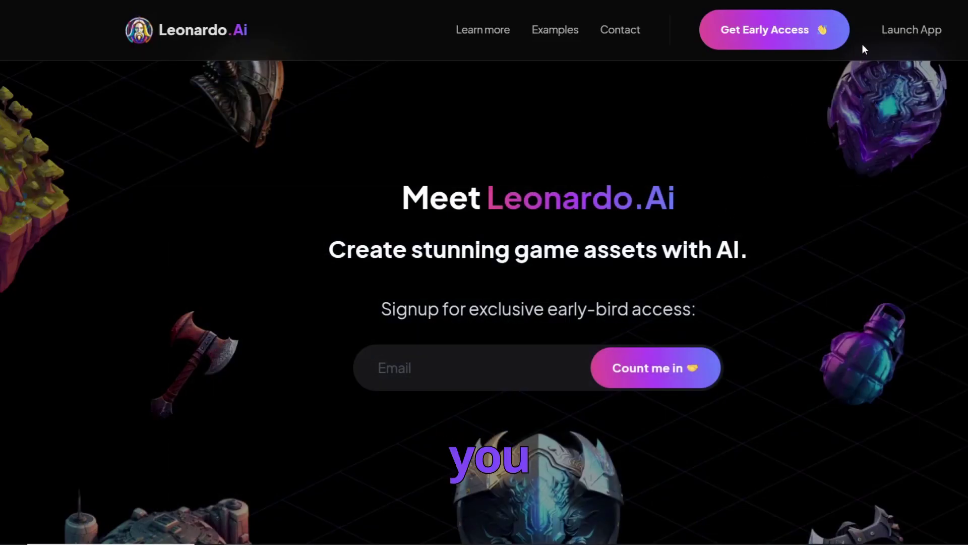
Switch to the Leonardo.Ai website and view the early-access signup and the whitelist notice for launching the app
left_click(778, 35)
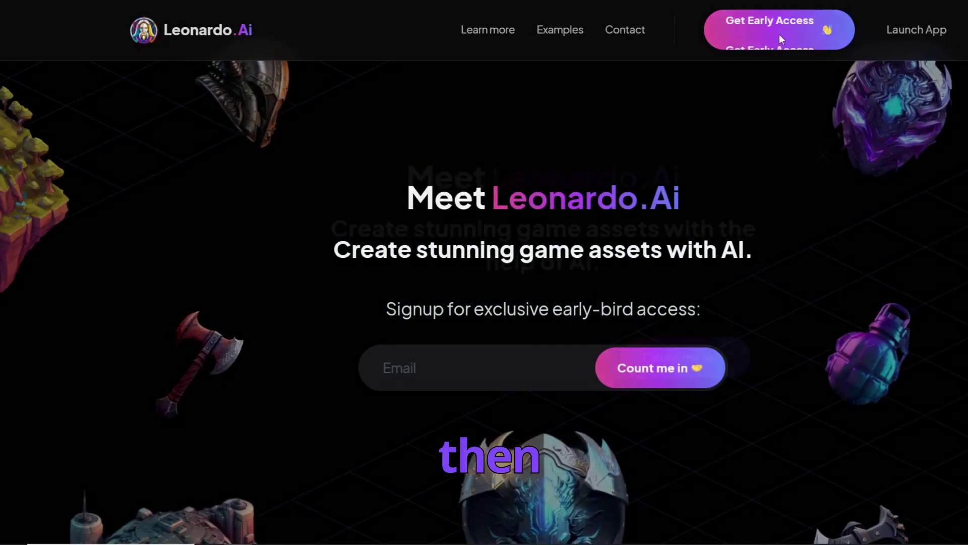
left_click(821, 153)
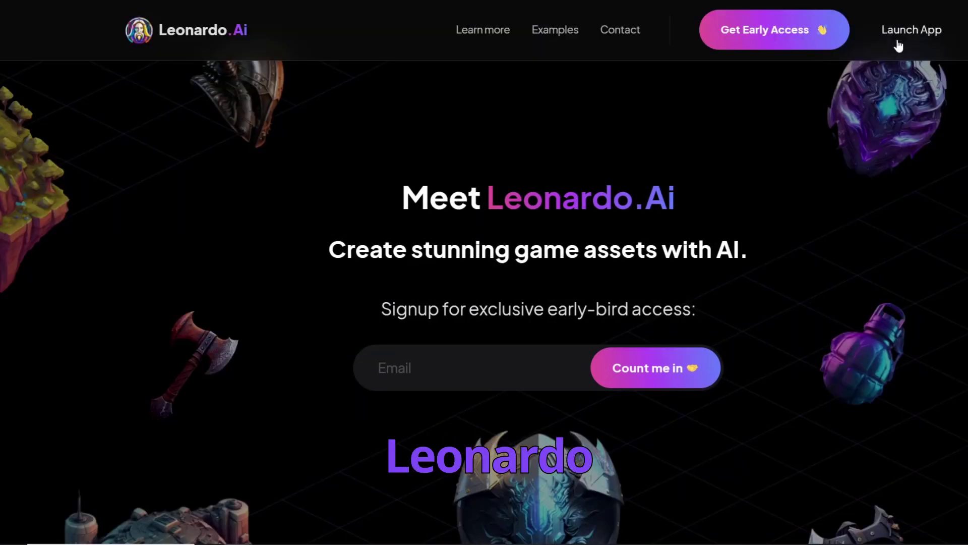
left_click(898, 43)
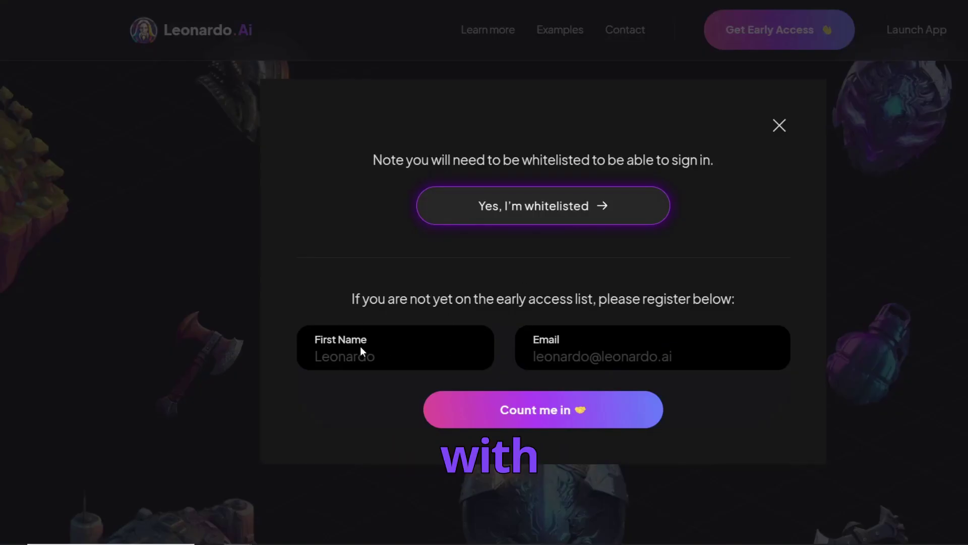
left_click(780, 135)
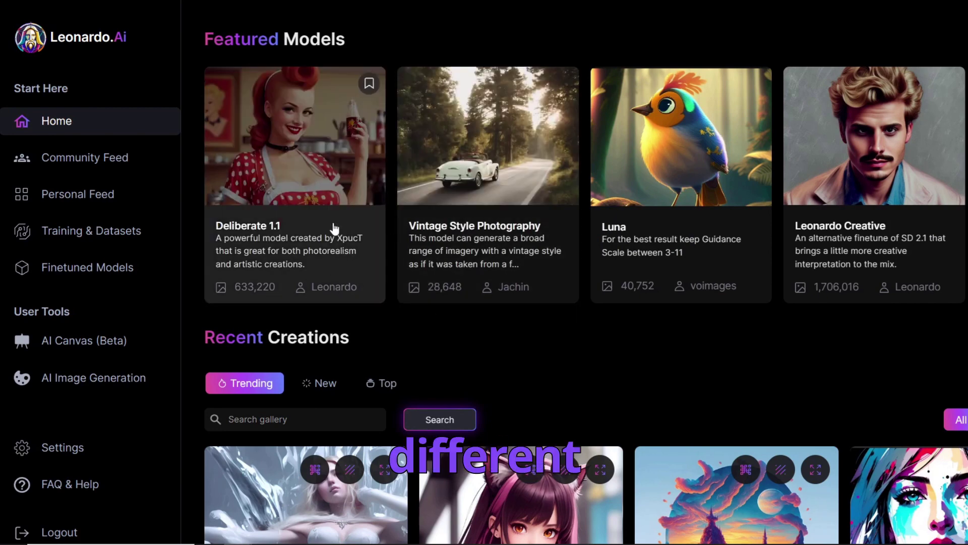
Open the AI Image Generation tool and replace the prompt with "batman in metal shalwar kameez armor indian style"
scroll(935, 272, "down", 15)
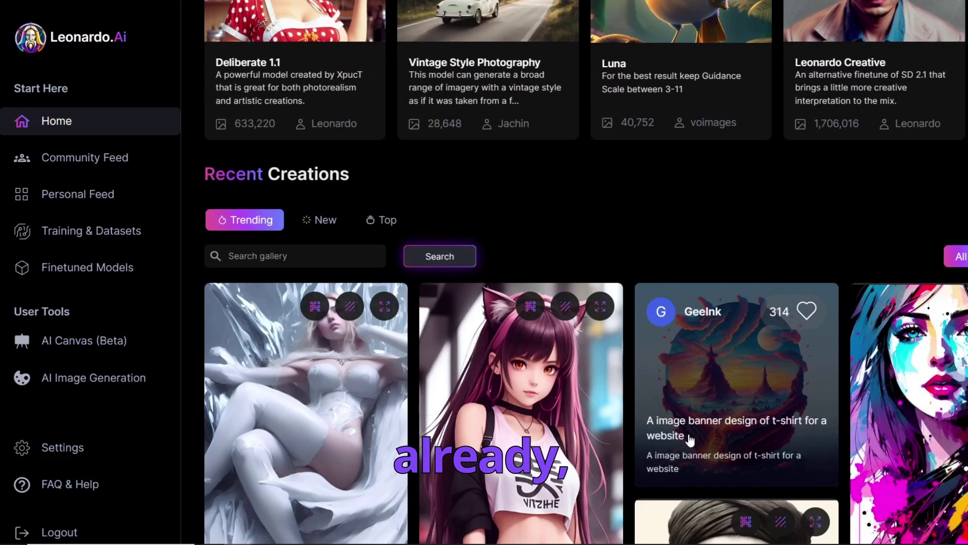
scroll(779, 412, "up", 15)
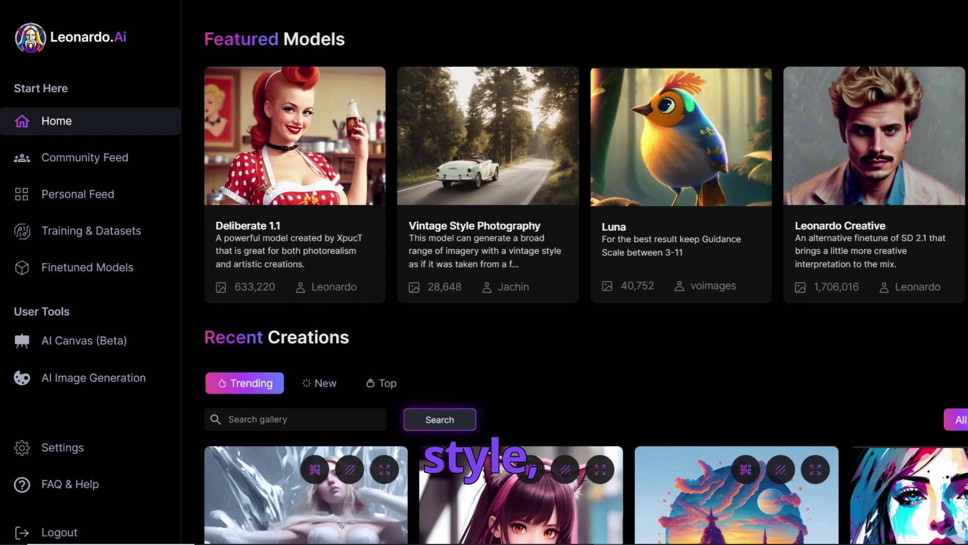
left_click(76, 377)
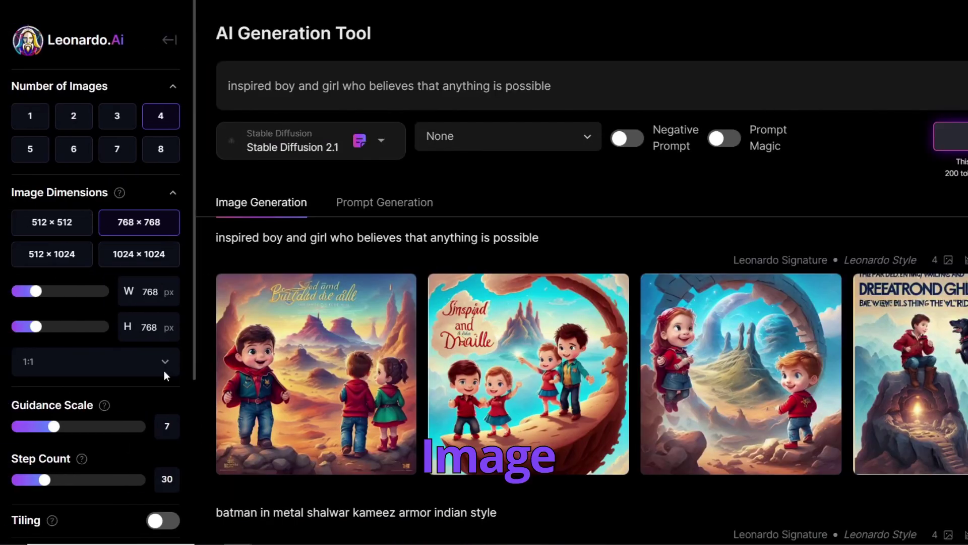
key("ctrl+a")
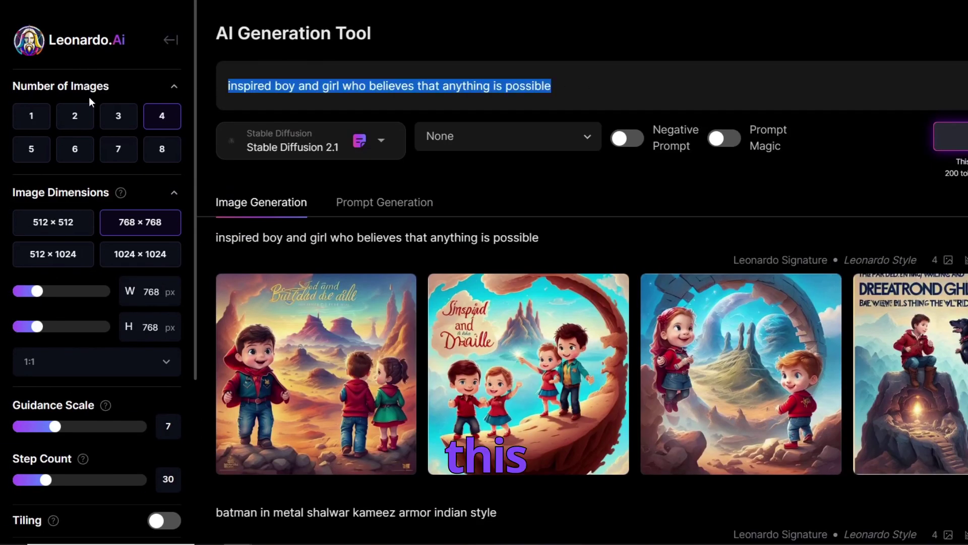
key("BackSpace")
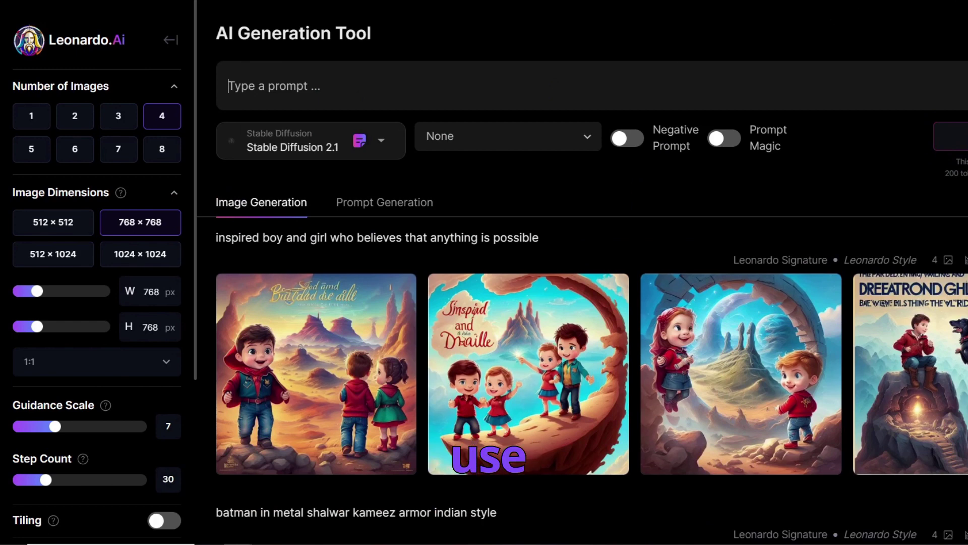
type("batman in metal shalwar kameez armor indian style")
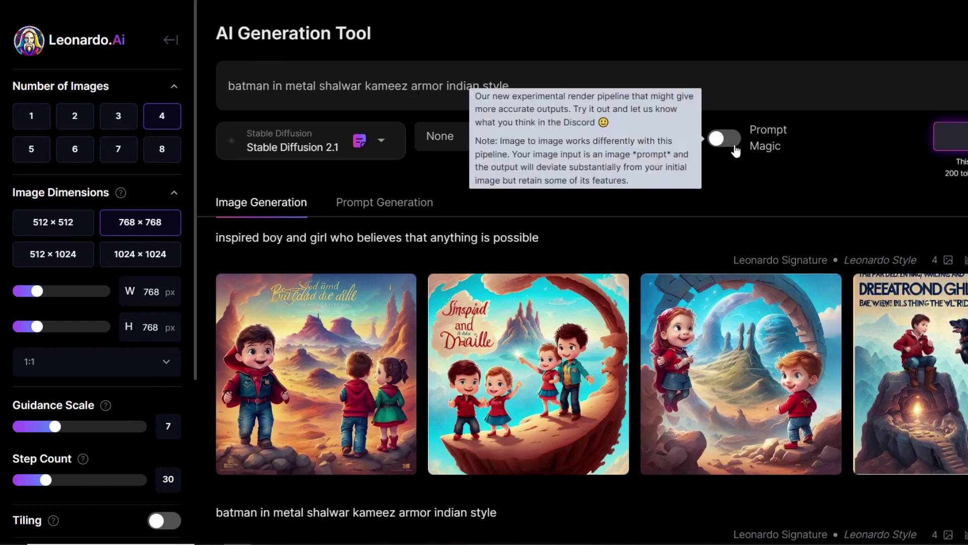
Open the custom model selection for the generation and browse the favourite and platform models
left_click(381, 141)
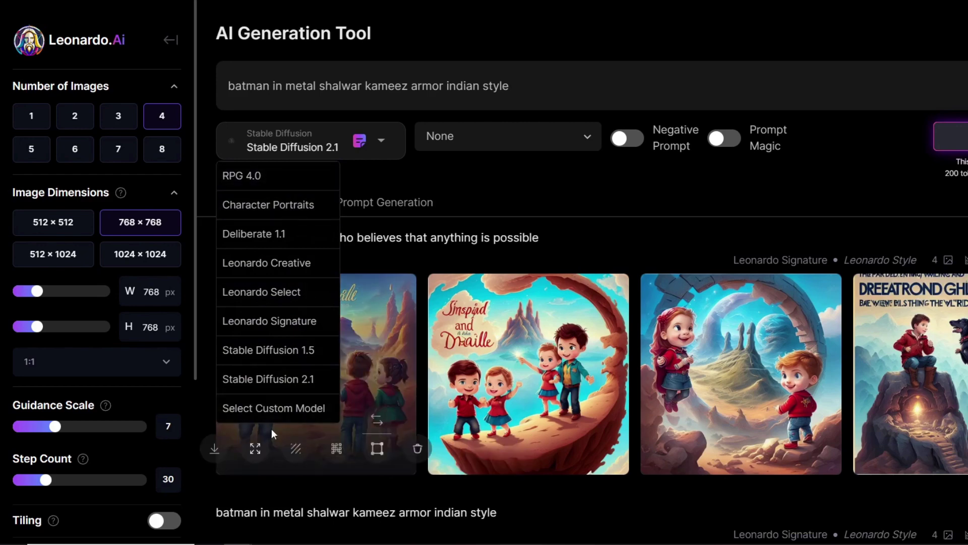
left_click(273, 408)
left_click(266, 124)
left_click(356, 125)
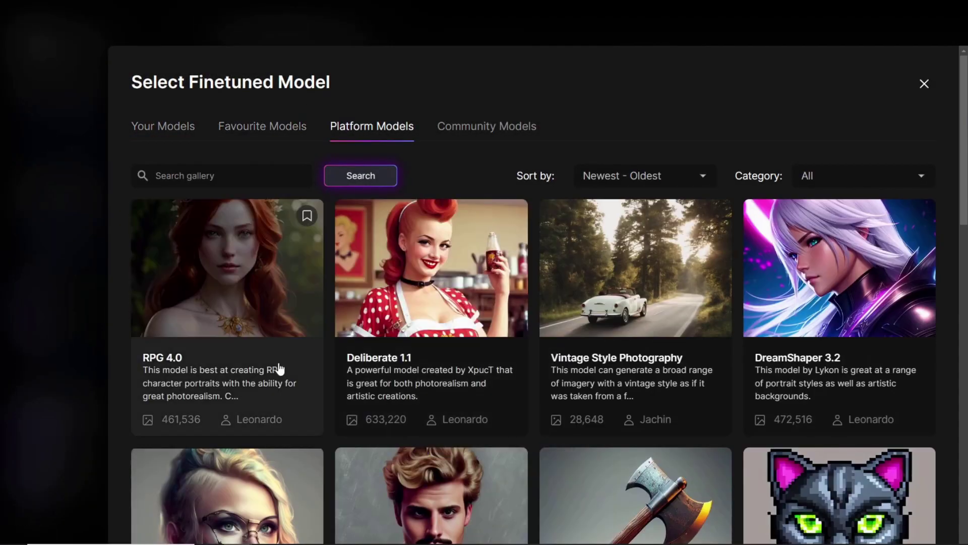
scroll(492, 385, "down", 15)
scroll(487, 331, "up", 15)
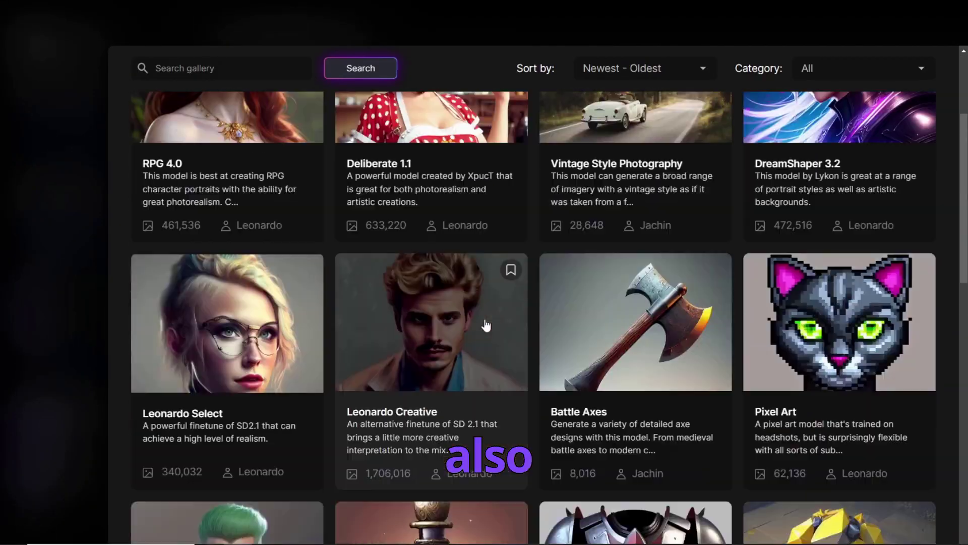
Browse the finetuned models shared by the community
left_click(499, 125)
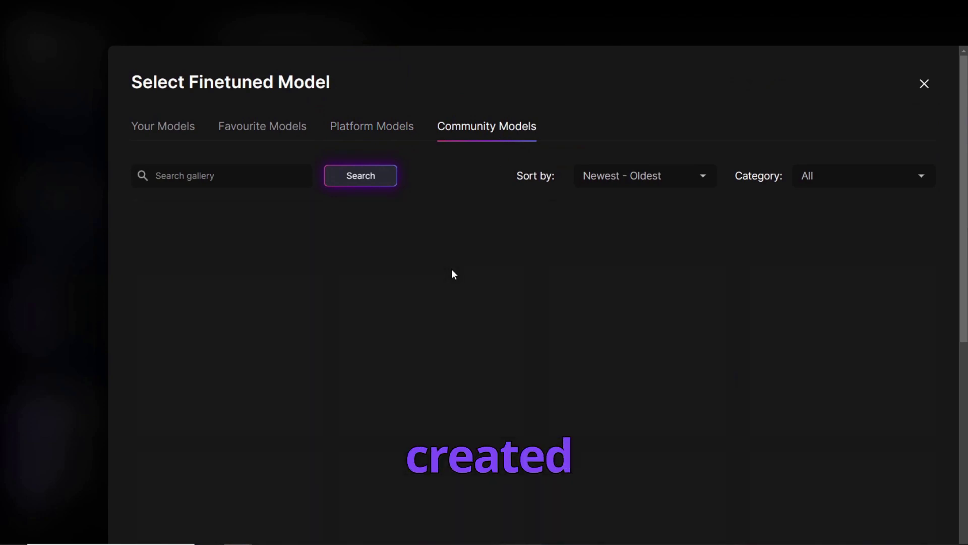
scroll(493, 303, "down", 5)
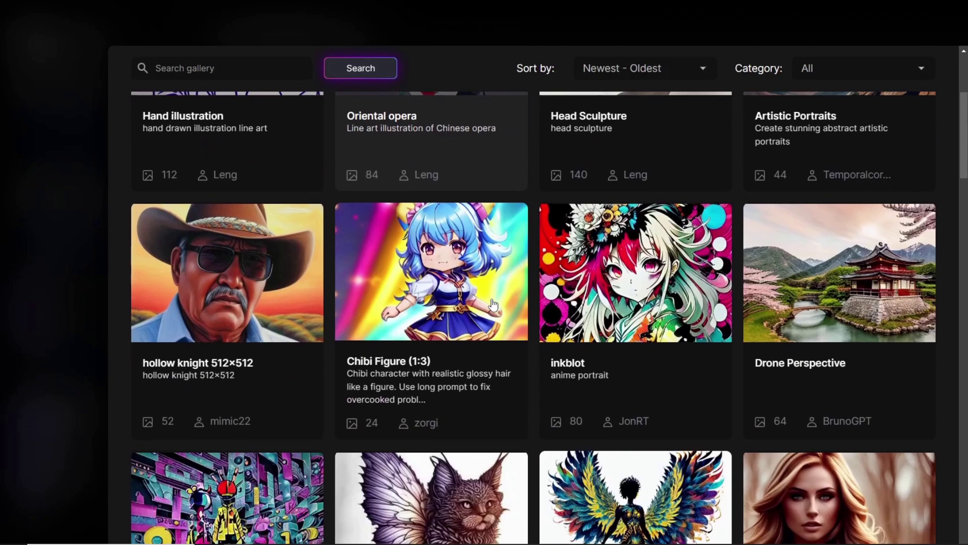
scroll(493, 303, "down", 3)
scroll(493, 304, "down", 5)
scroll(493, 343, "up", 11)
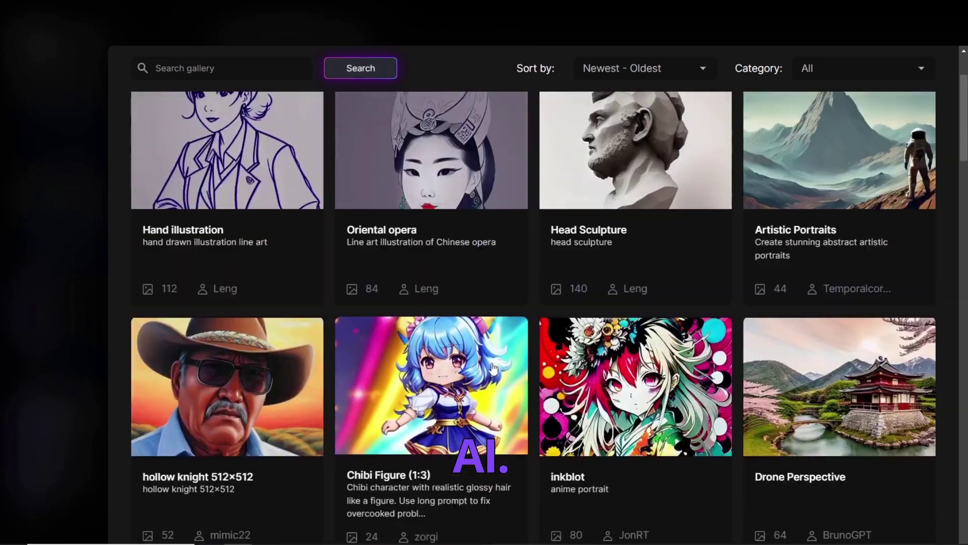
scroll(388, 302, "up", 2)
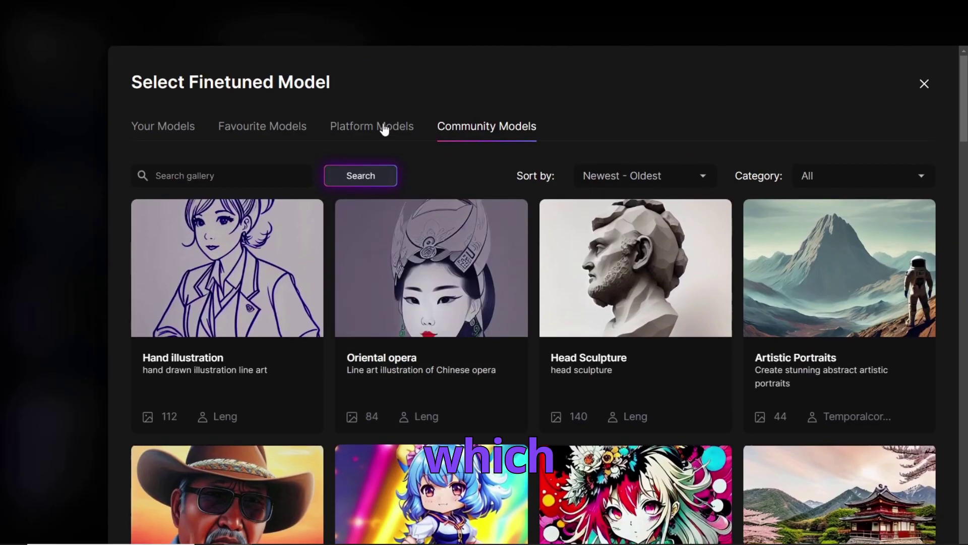
Choose the Deliberate 1.1 platform model for generating the images after reviewing its details and sample images
left_click(385, 125)
scroll(533, 207, "down", 3)
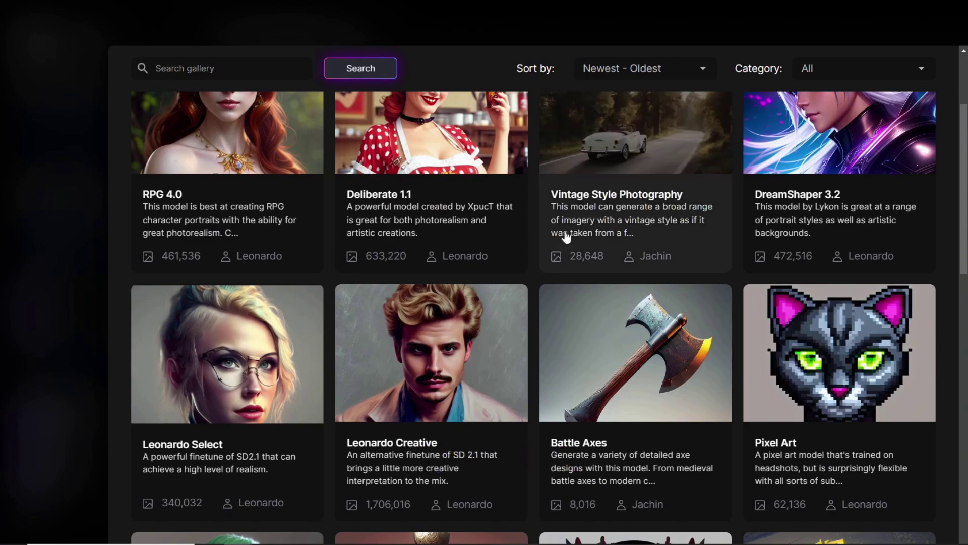
scroll(594, 279, "down", 8)
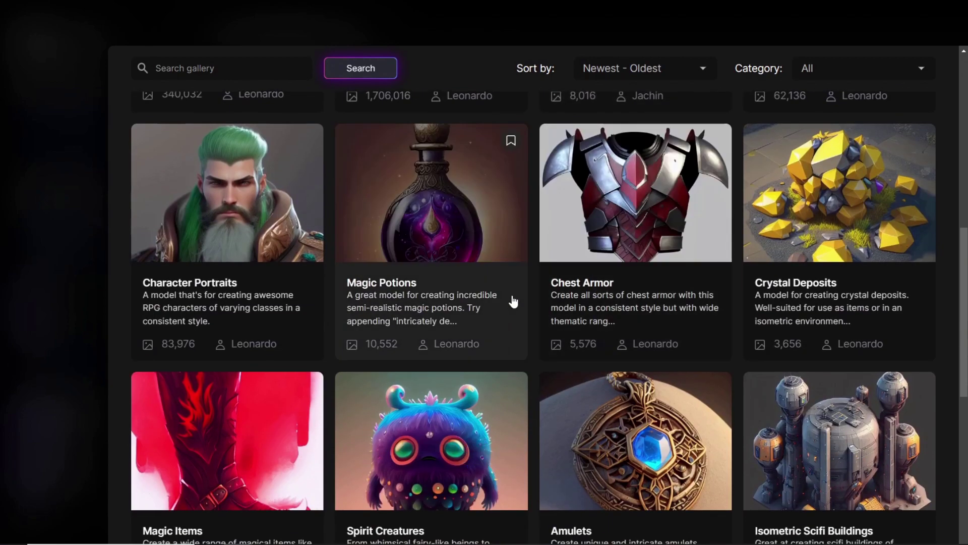
scroll(514, 301, "down", 4)
scroll(514, 305, "up", 15)
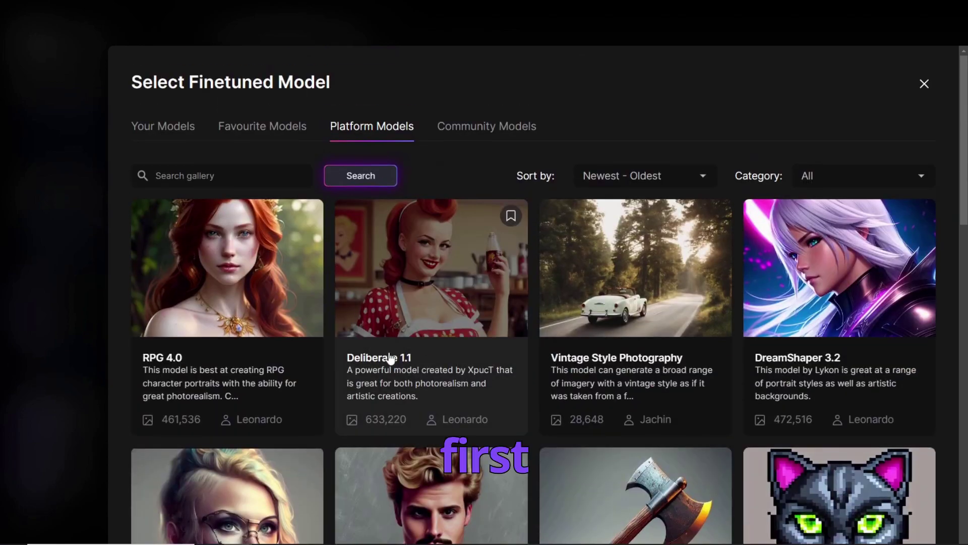
left_click(411, 390)
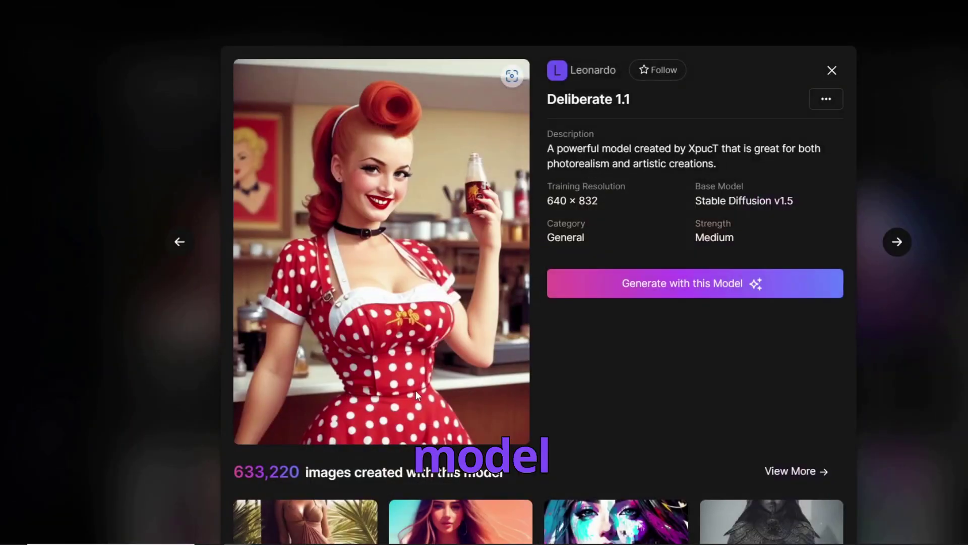
scroll(650, 283, "down", 9)
scroll(655, 287, "up", 10)
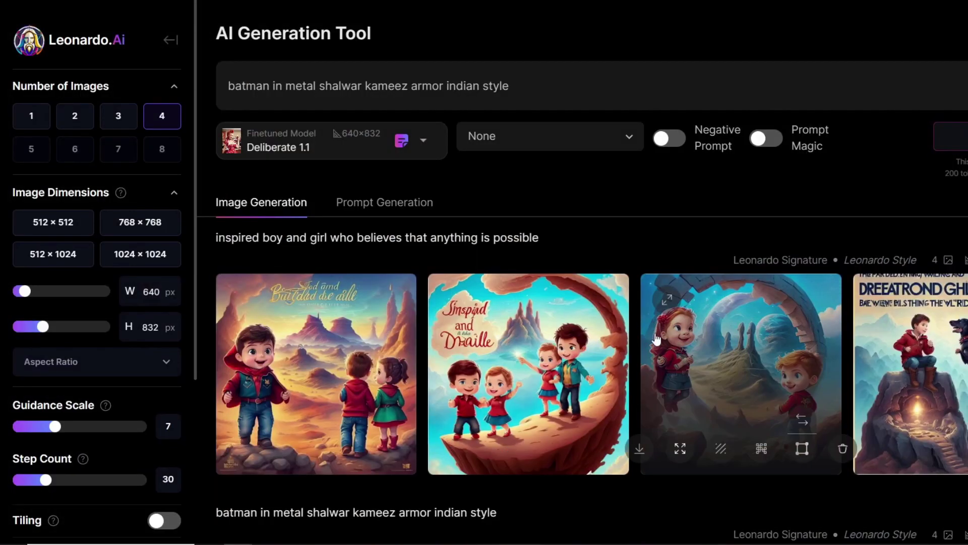
Check the style options and the Prompt Magic description, keep the style at None, and generate the four Batman images
left_click(567, 139)
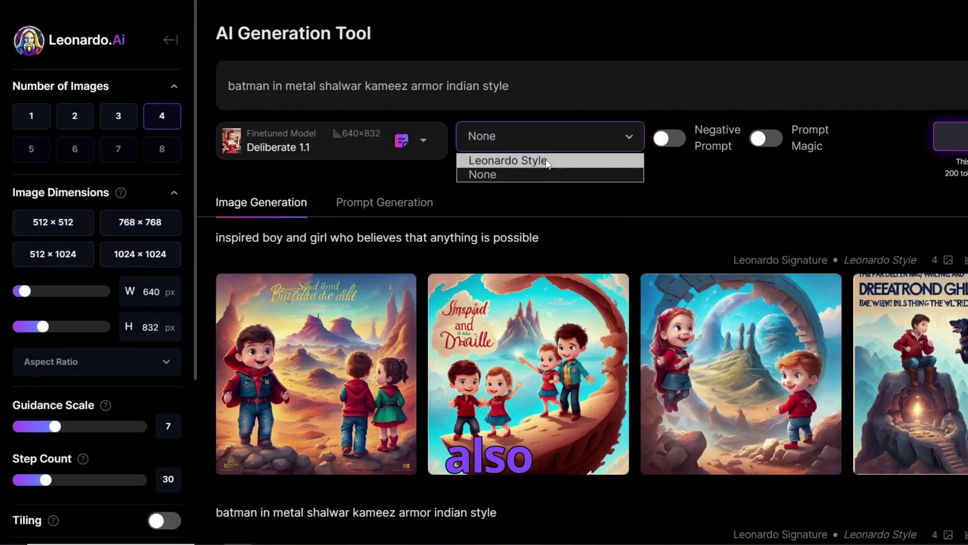
left_click(555, 144)
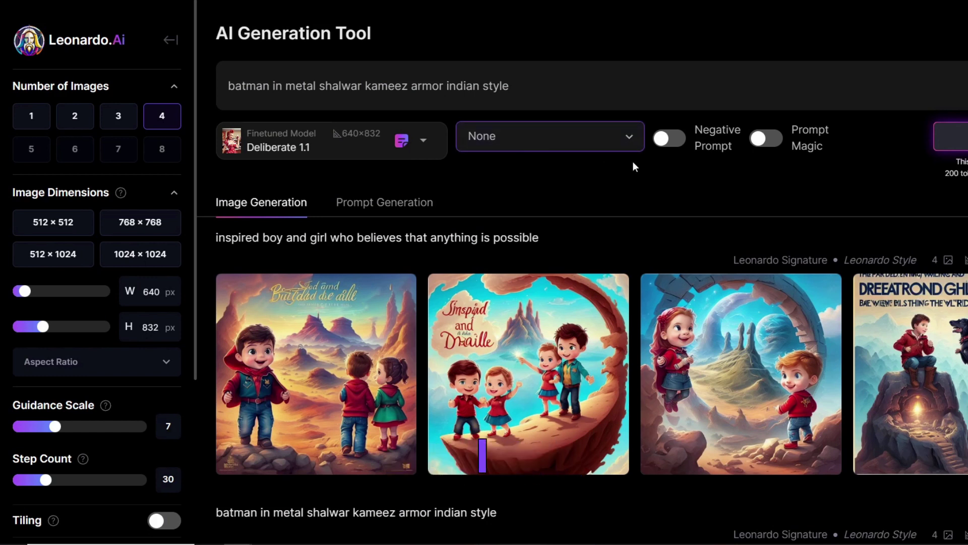
mouse_move(765, 143)
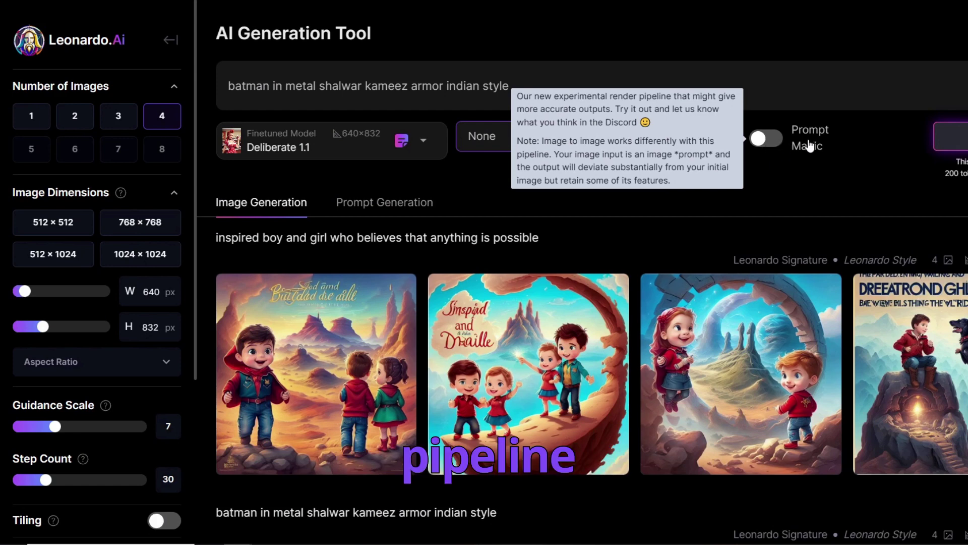
left_click(958, 145)
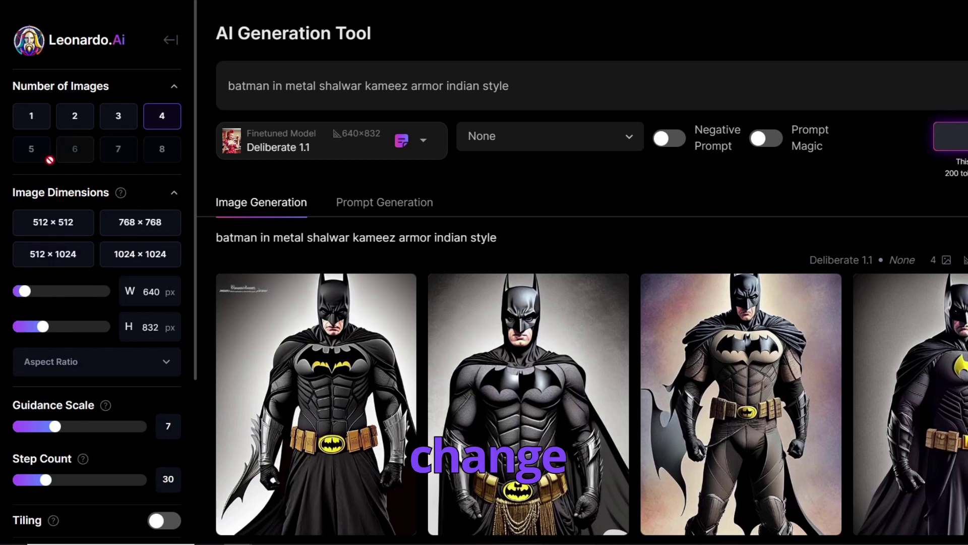
Set the Guidance Scale to 9 and look over the generated Batman images
scroll(74, 318, "down", 5)
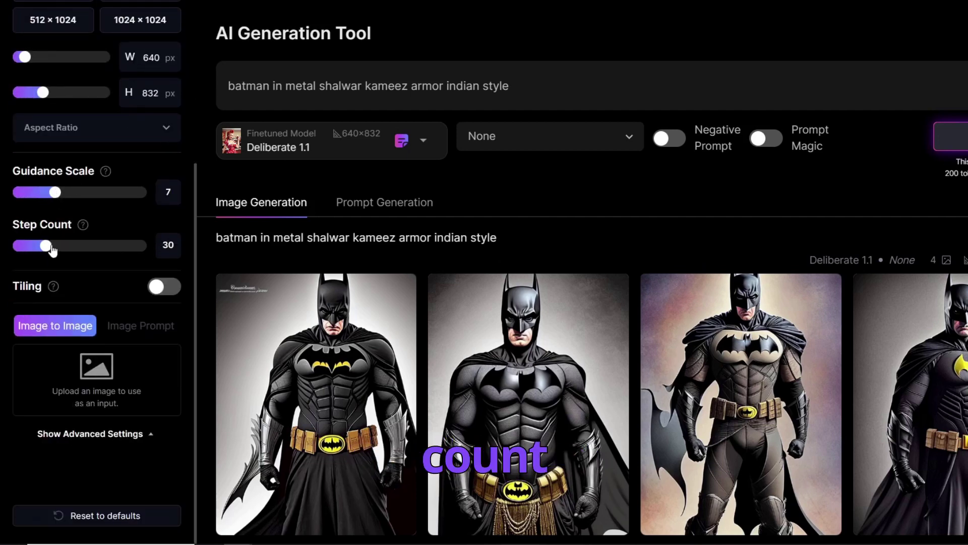
mouse_move(57, 200)
left_mouse_down()
mouse_move(97, 193)
mouse_move(69, 192)
left_mouse_up()
mouse_move(125, 175)
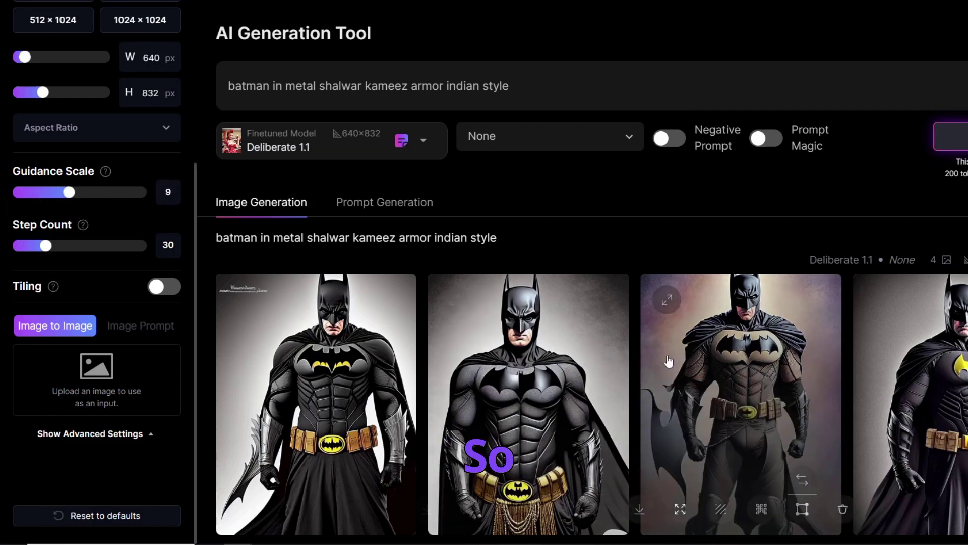
scroll(439, 325, "down", 3)
scroll(459, 328, "up", 3)
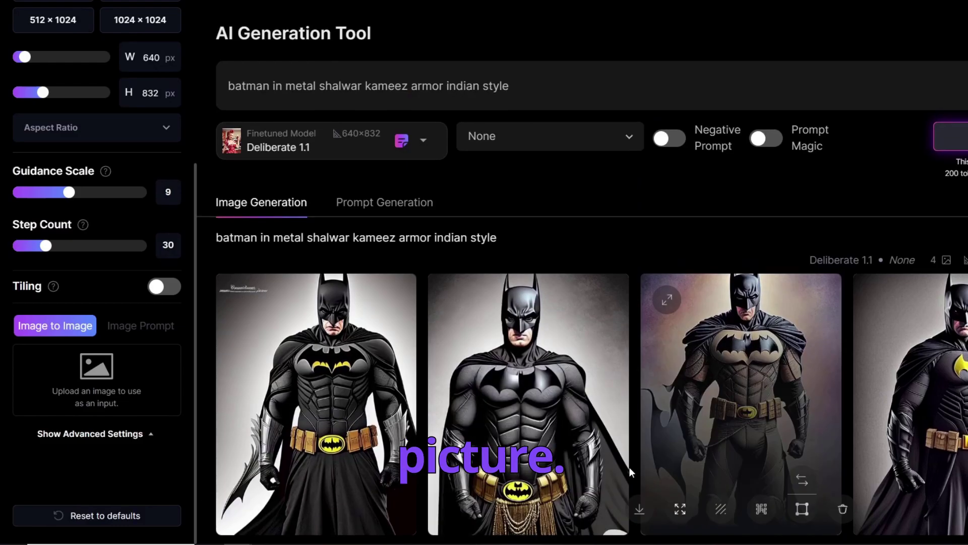
View the third generated Batman image at full size and close the preview
left_click(655, 451)
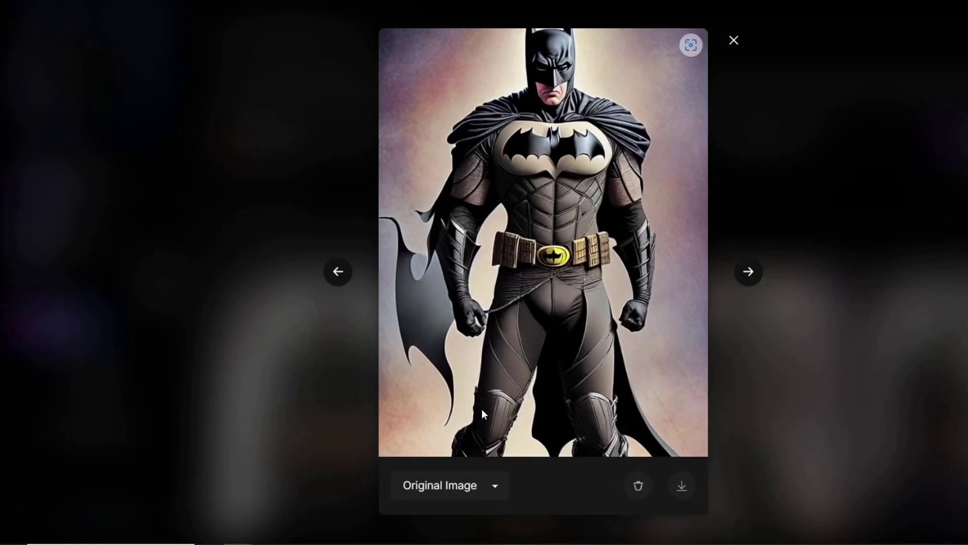
left_click(733, 42)
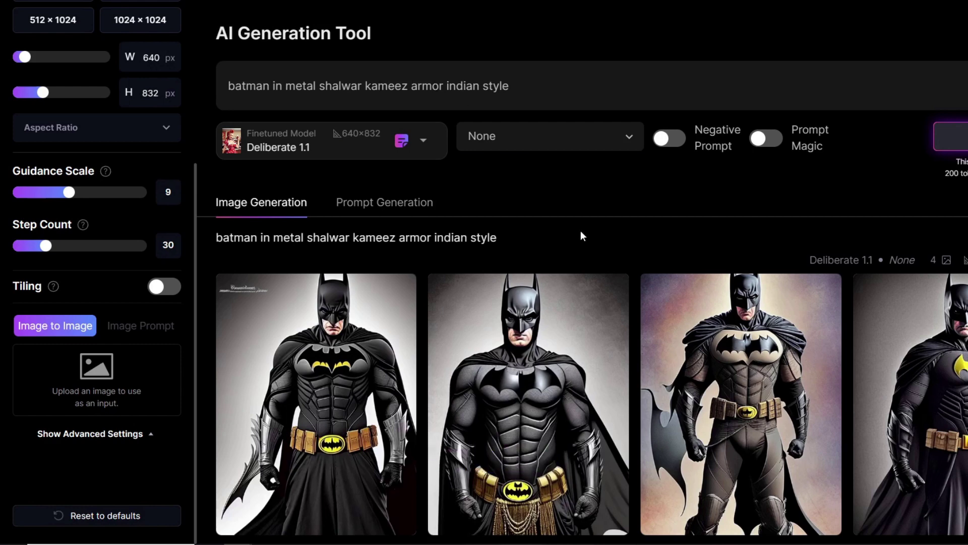
mouse_move(697, 367)
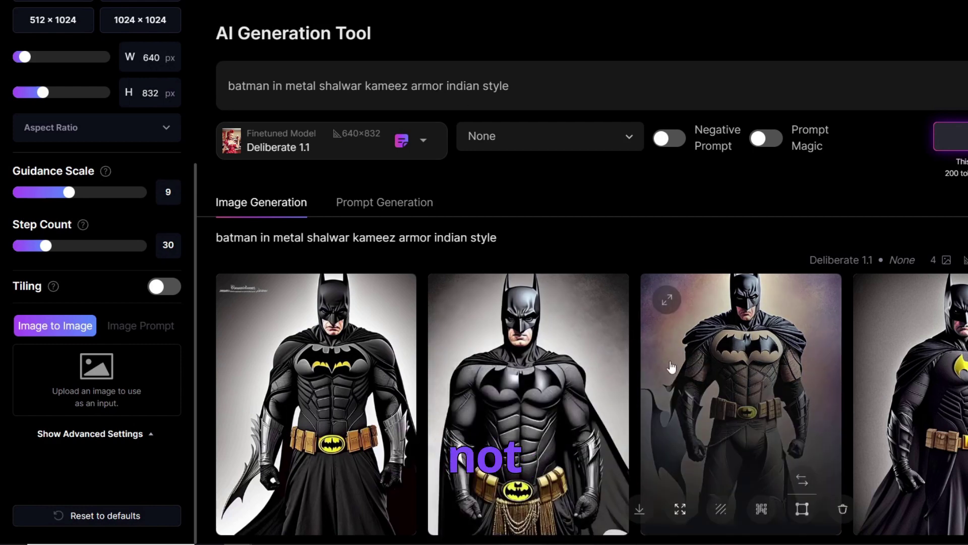
Set the style to Leonardo Style and generate another batch of Batman images with Deliberate 1.1
left_click(525, 136)
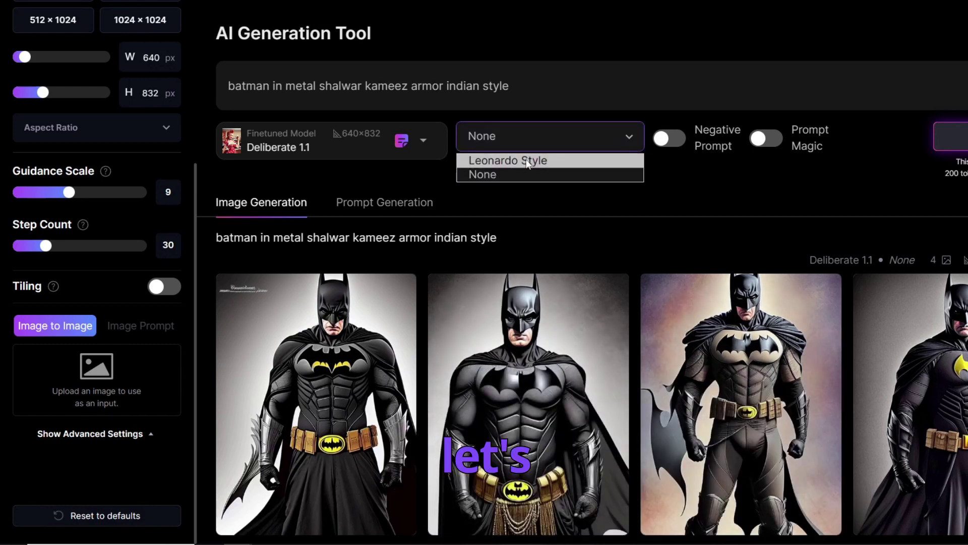
left_click(504, 159)
left_click(955, 136)
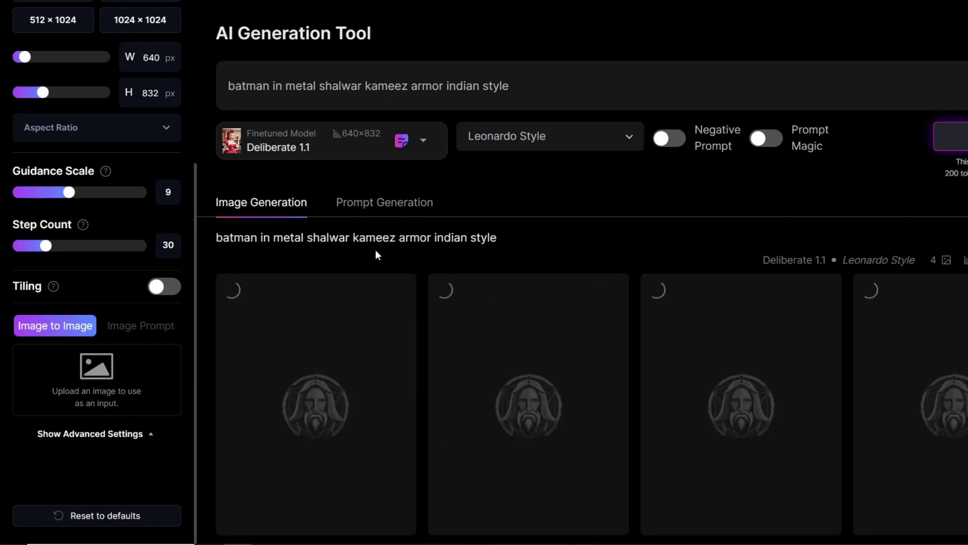
scroll(586, 314, "down", 2)
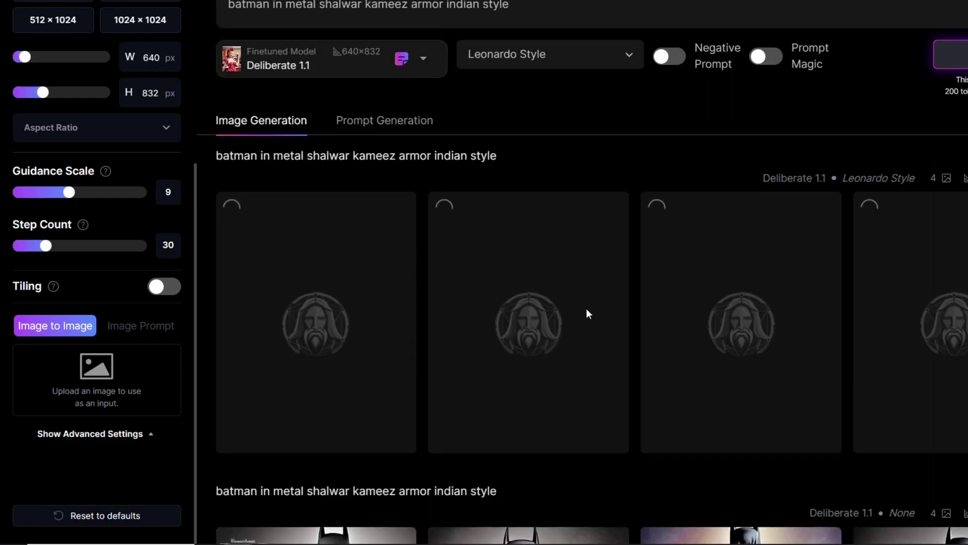
scroll(586, 313, "up", 2)
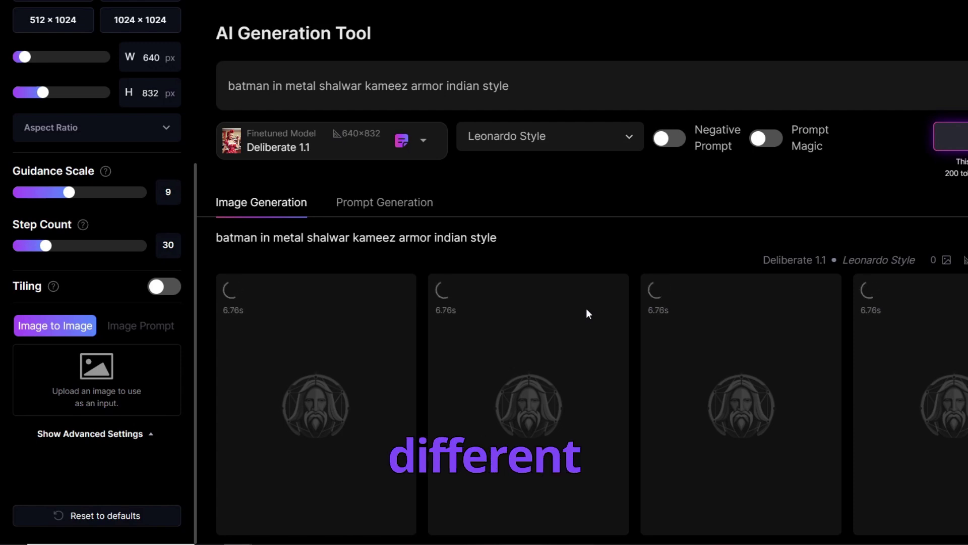
Check the list of available finetuned models and compare the Leonardo Style Batman images with the earlier batch
left_click(368, 145)
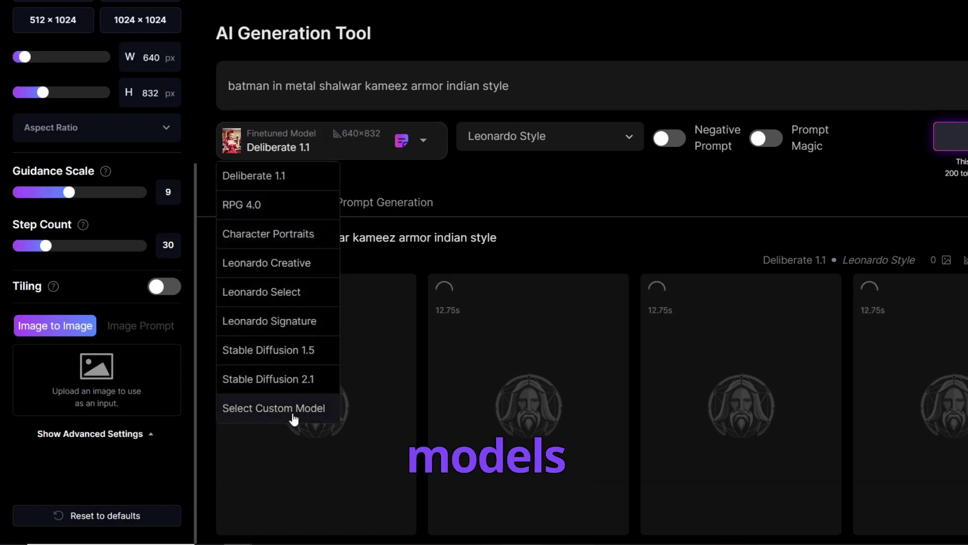
left_click(663, 197)
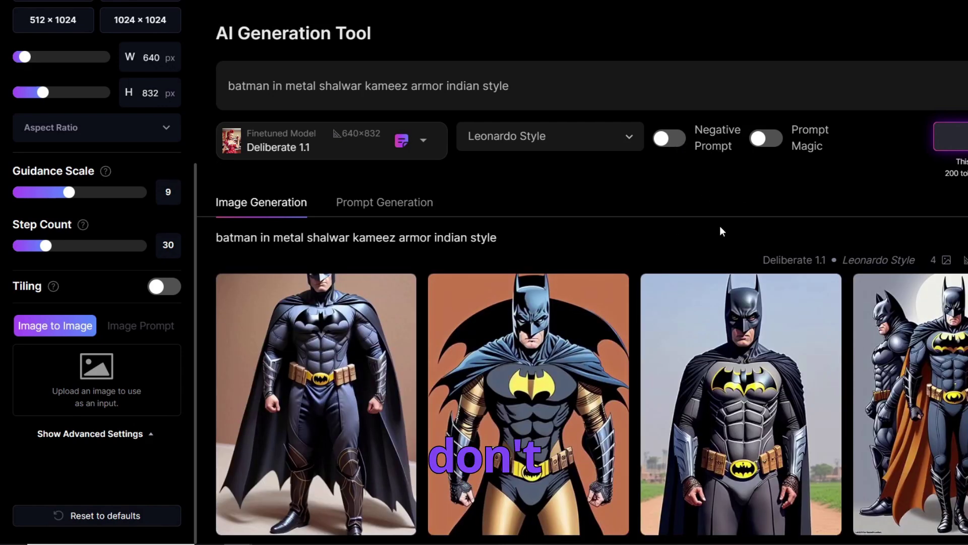
scroll(837, 236, "down", 10)
scroll(839, 297, "up", 8)
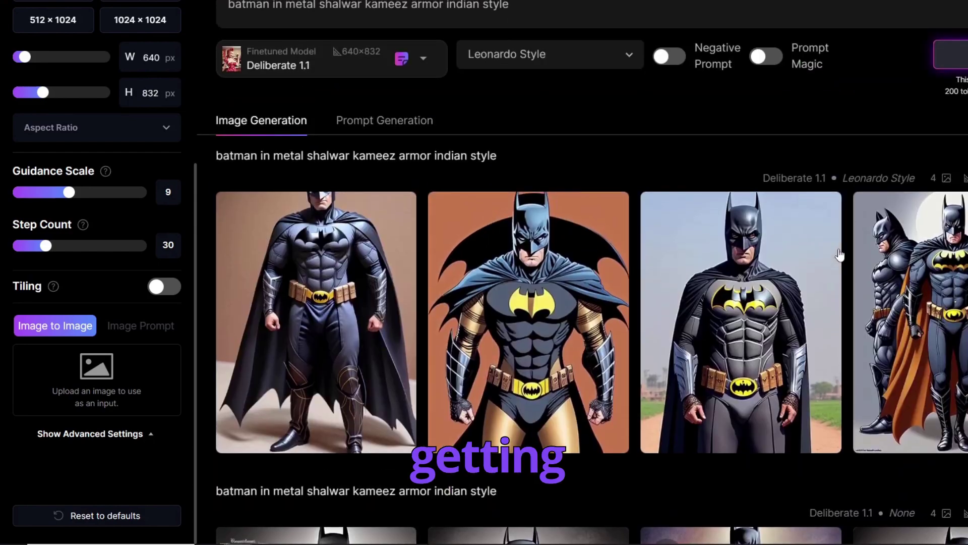
scroll(585, 353, "down", 8)
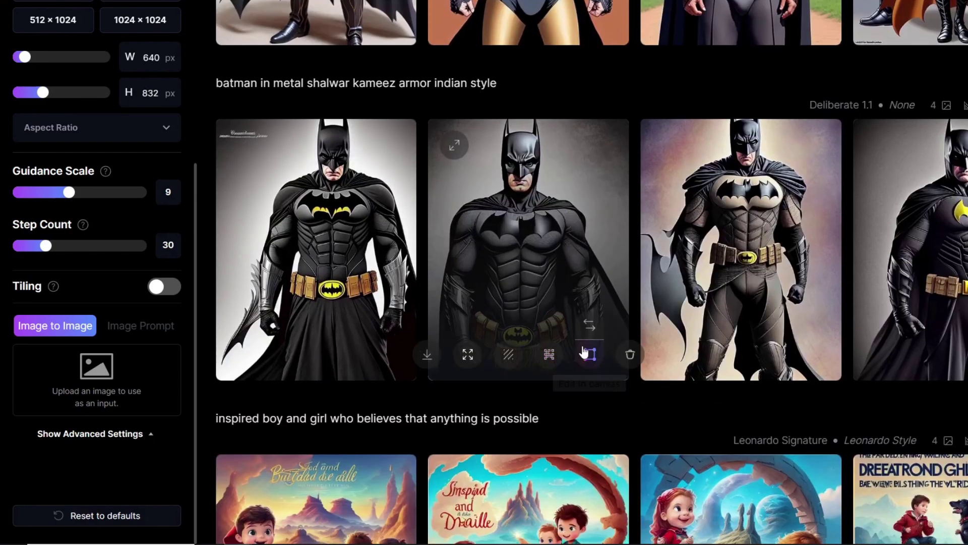
Switch the finetuned model to RPG 4.0 and generate the Batman images again with style None
scroll(345, 163, "up", 10)
left_click(345, 156)
left_click(300, 206)
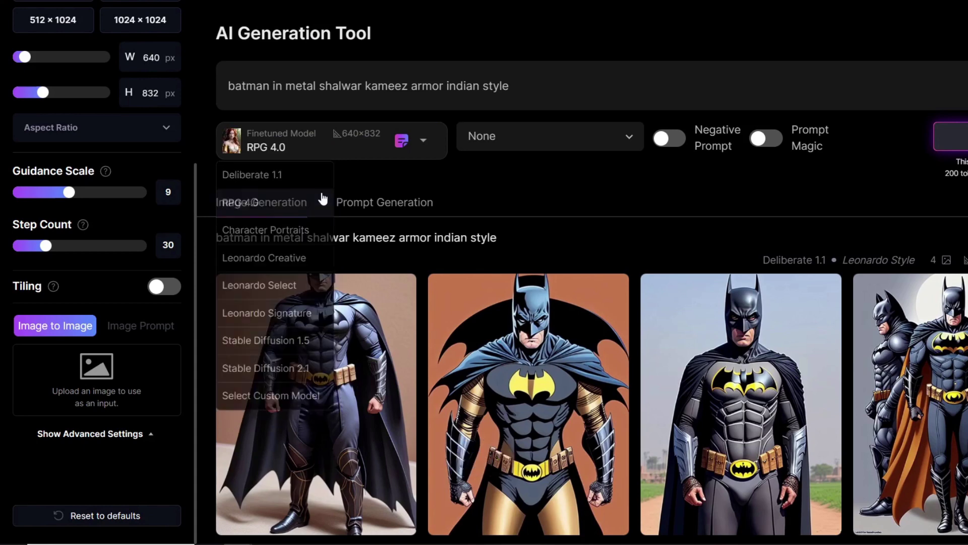
left_click(386, 157)
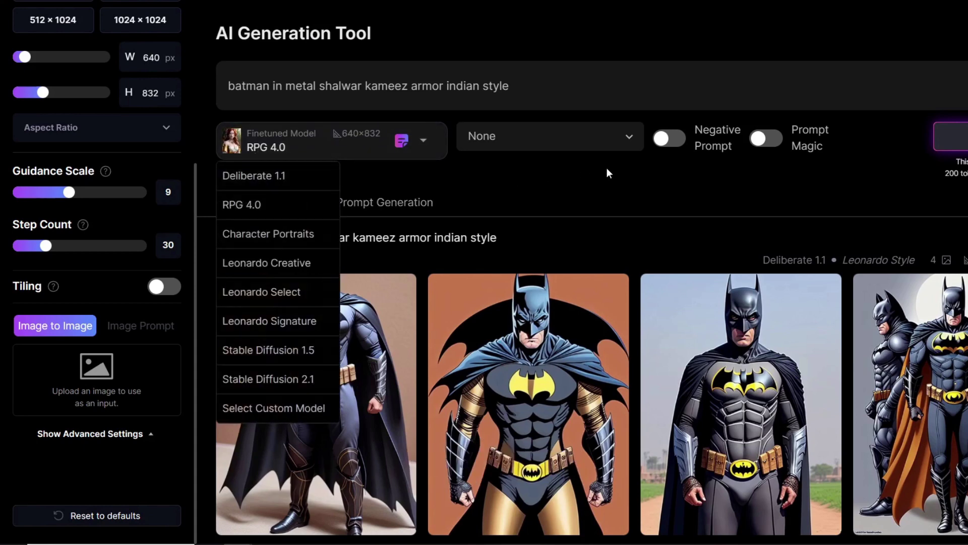
left_click(950, 137)
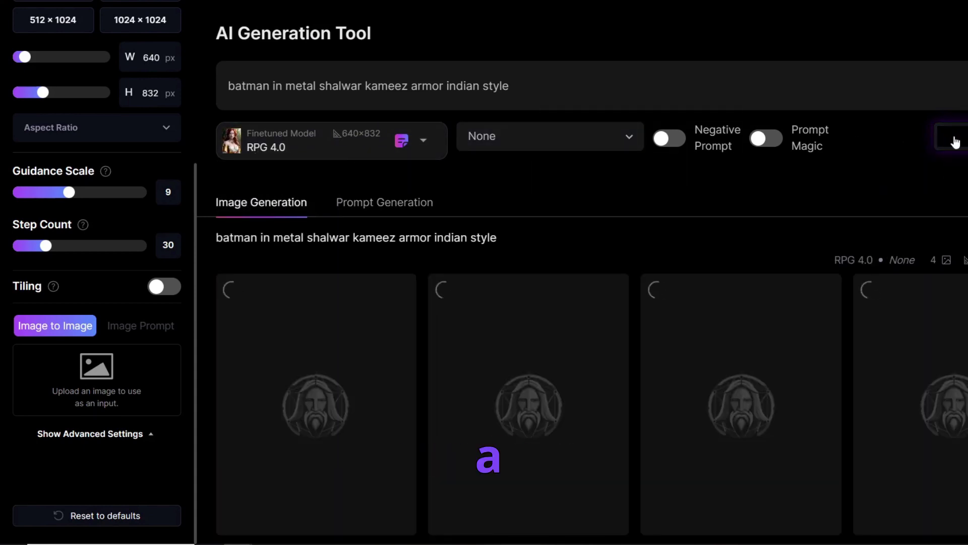
Compare the RPG 4.0 Batman images with the earlier Deliberate 1.1 batches made from the same prompt
scroll(946, 146, "down", 8)
scroll(943, 141, "up", 8)
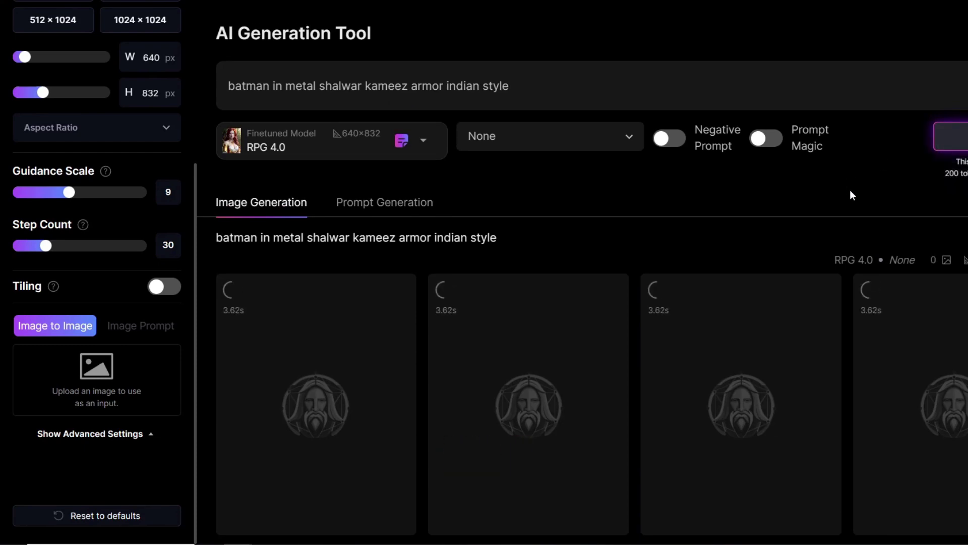
scroll(887, 193, "down", 15)
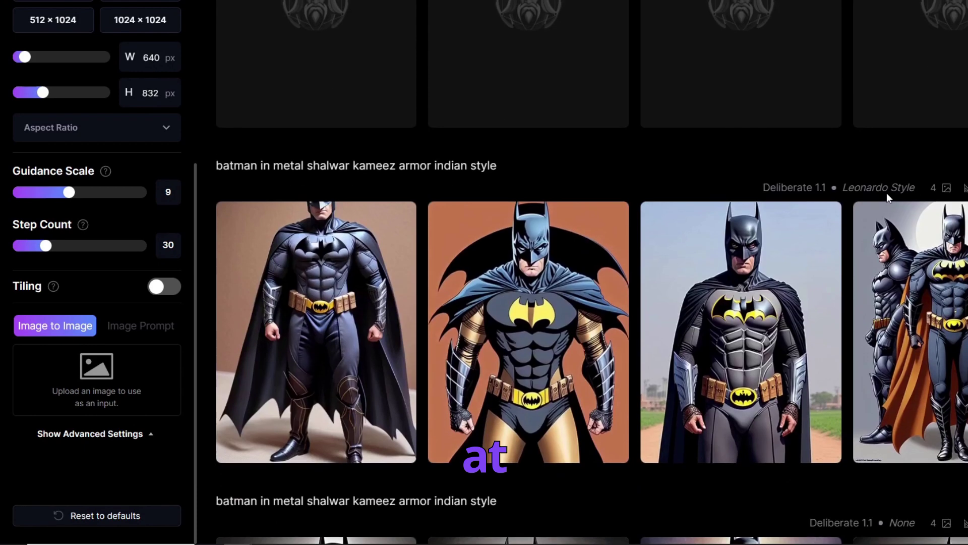
scroll(886, 193, "up", 12)
scroll(661, 161, "down", 8)
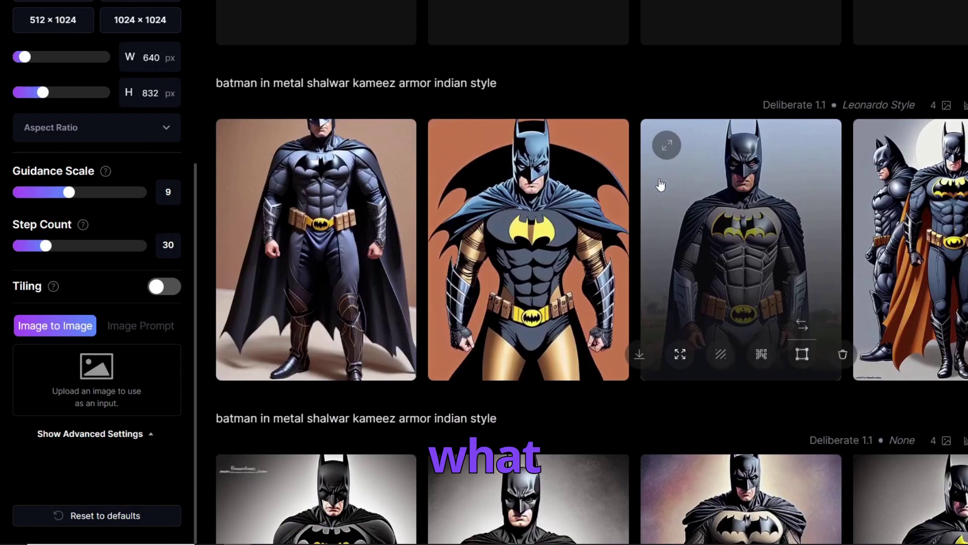
scroll(658, 182, "up", 8)
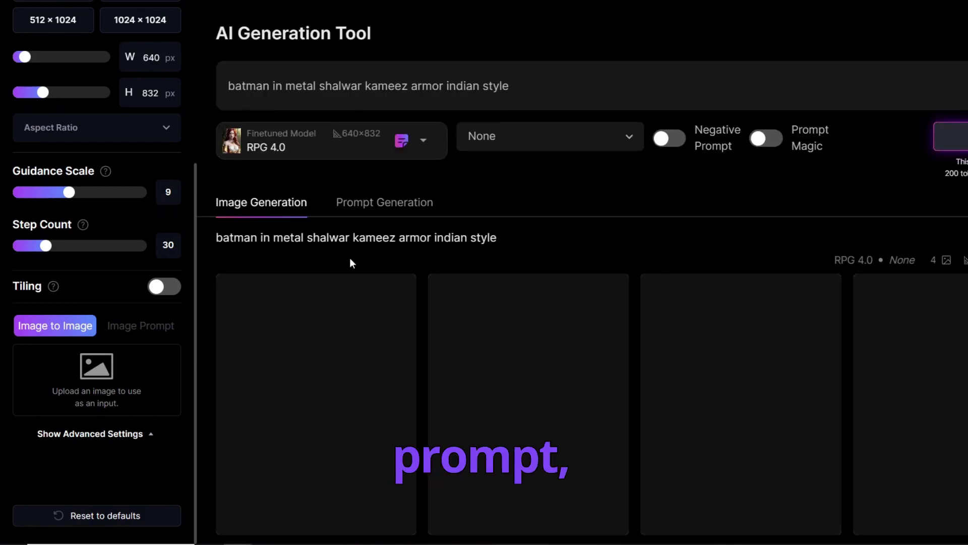
scroll(550, 299, "down", 6)
scroll(550, 299, "up", 6)
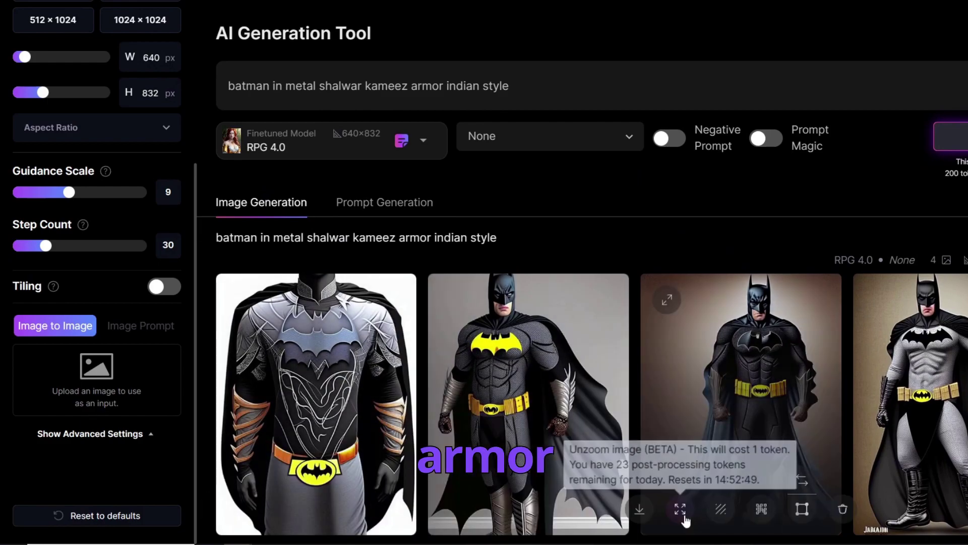
scroll(903, 420, "down", 8)
scroll(903, 420, "up", 8)
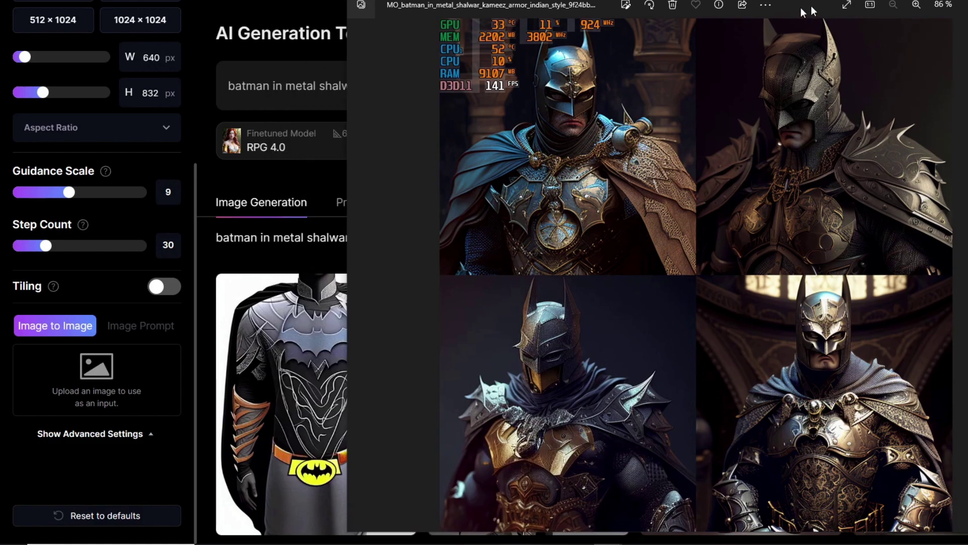
Compare the generated images with the armored Batman picture grid in the image viewer, and minimize the viewer
scroll(350, 333, "down", 15)
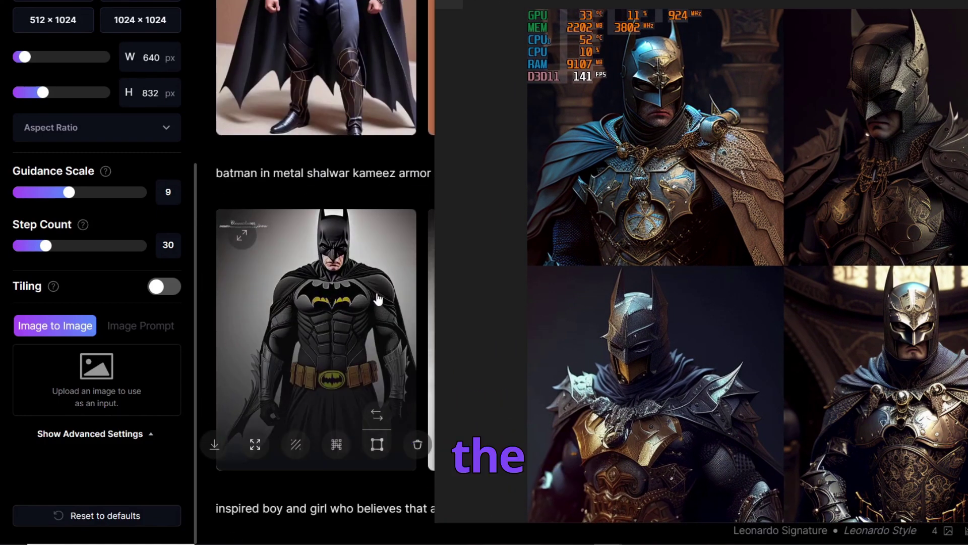
scroll(677, 383, "up", 15)
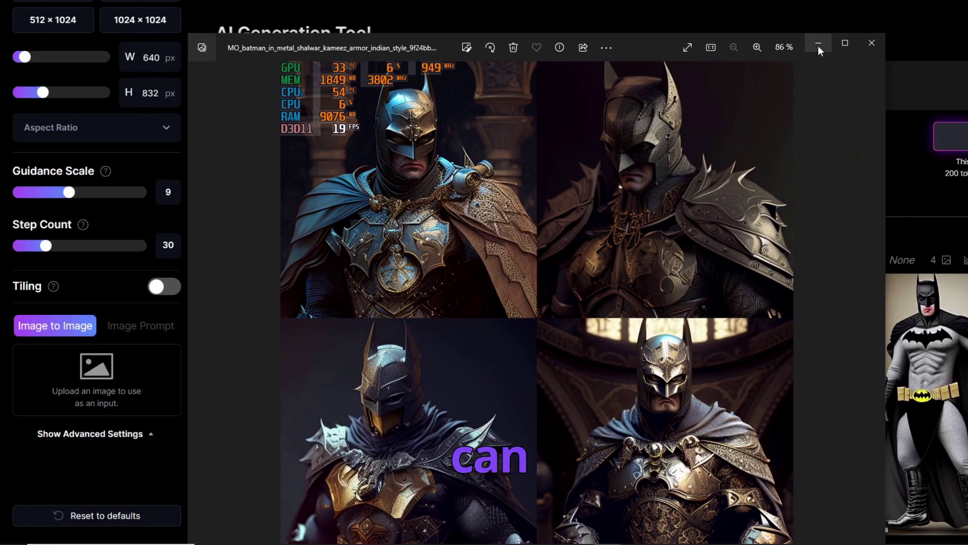
left_click(818, 46)
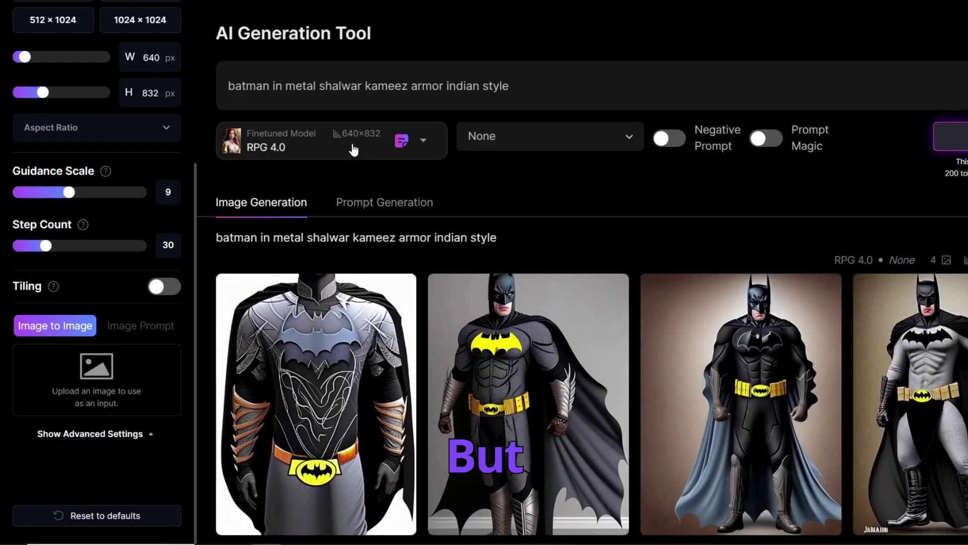
Look through the community models available as a custom finetuned model
left_click(358, 145)
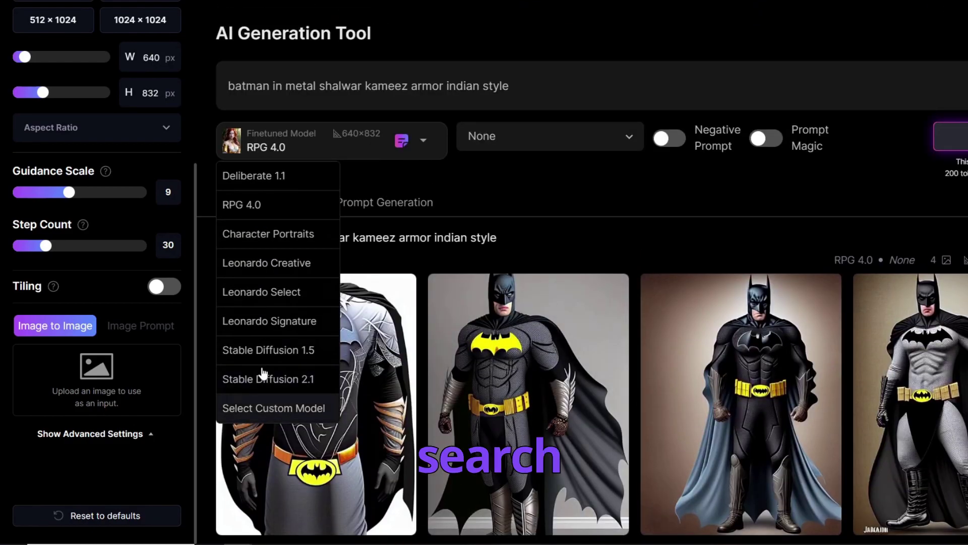
left_click(271, 407)
left_click(460, 128)
scroll(625, 299, "down", 10)
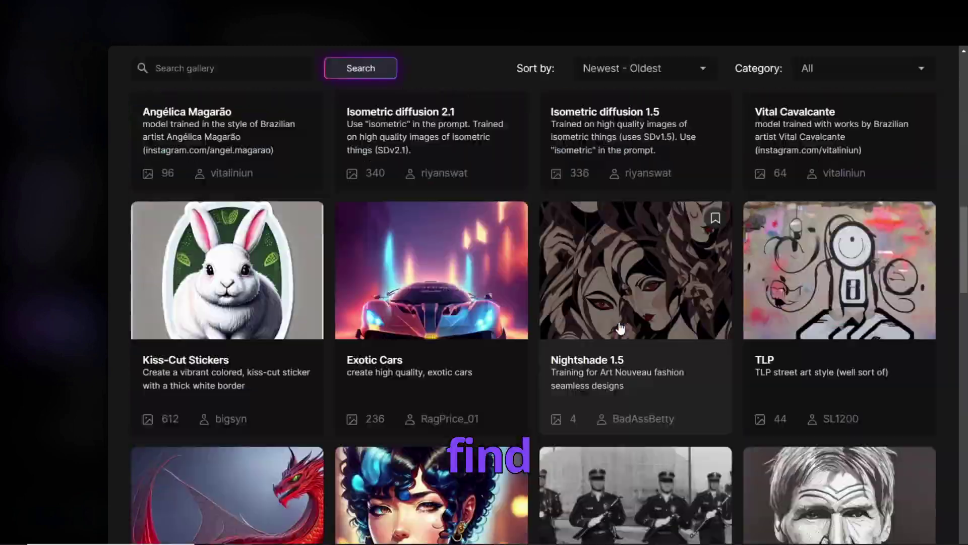
scroll(620, 328, "up", 5)
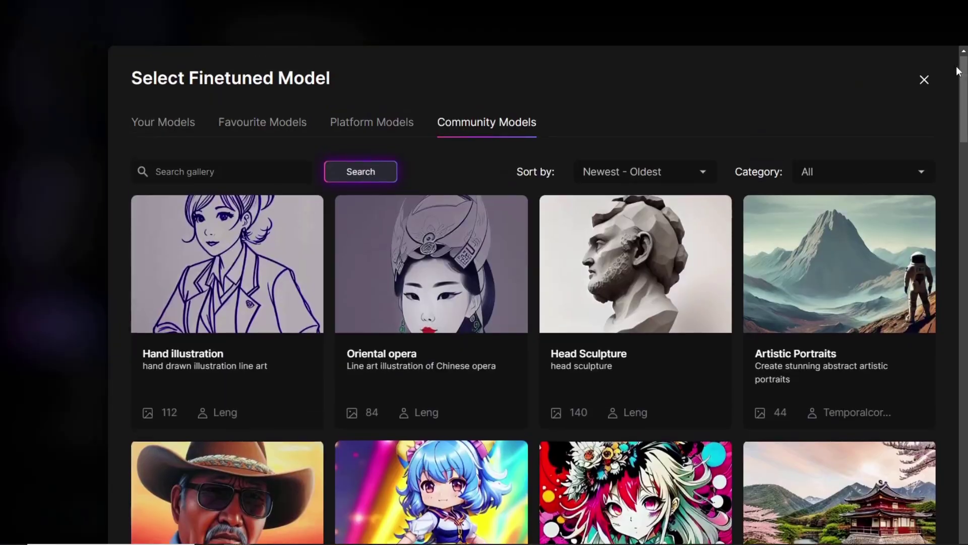
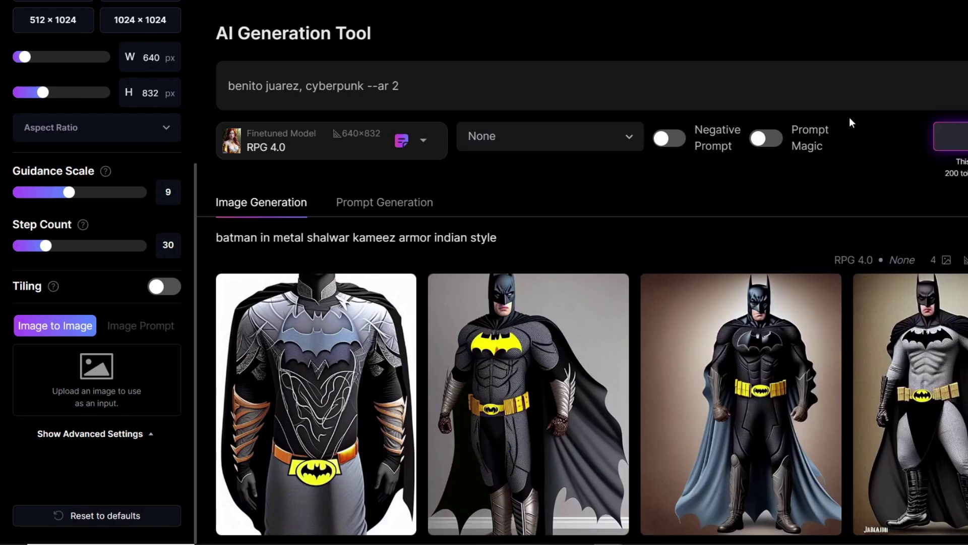
Generate images from the prompt "benito juarez, cyberpunk --ar 2" with the RPG 4.0 model
left_click(952, 133)
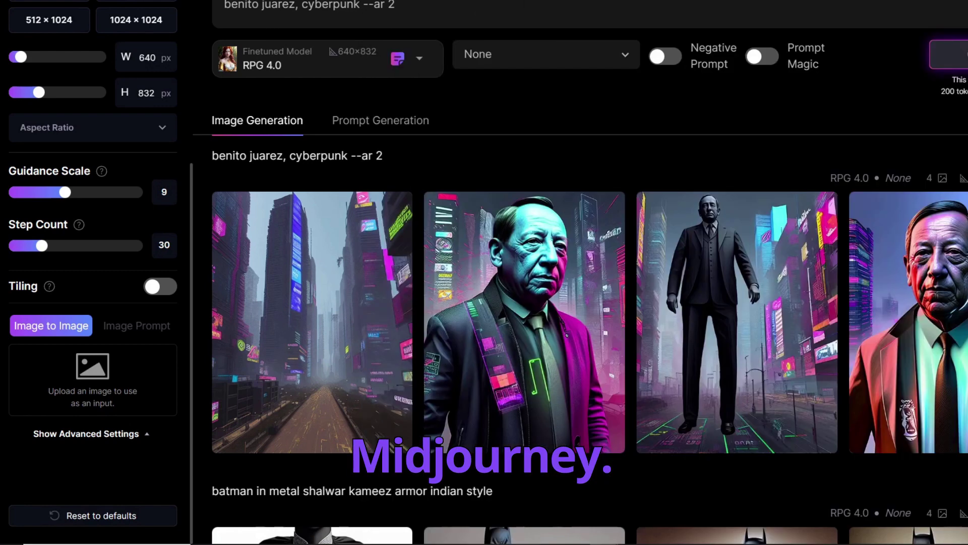
Browse the platform's own finetuned models for one to use in the next generation
left_click(412, 65)
left_click(292, 325)
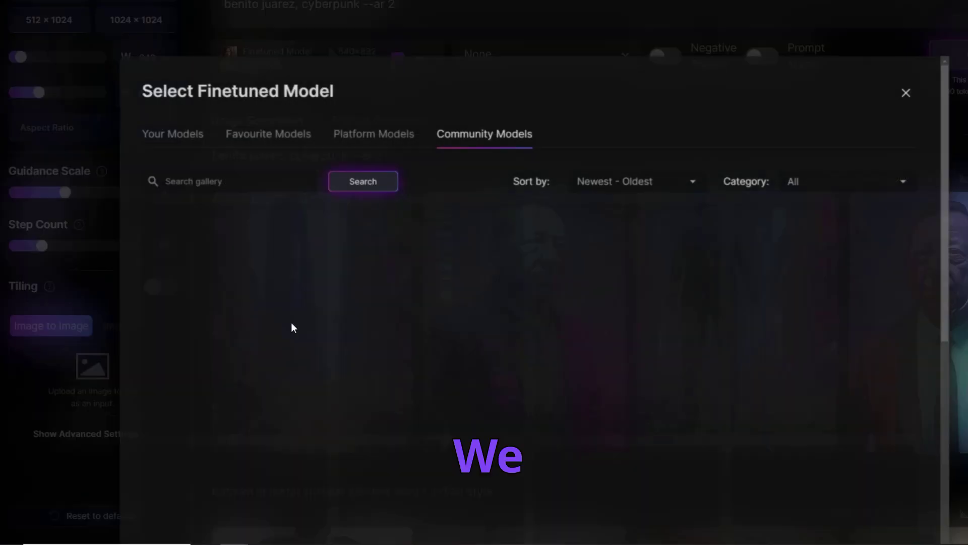
left_click(388, 131)
scroll(537, 287, "down", 2)
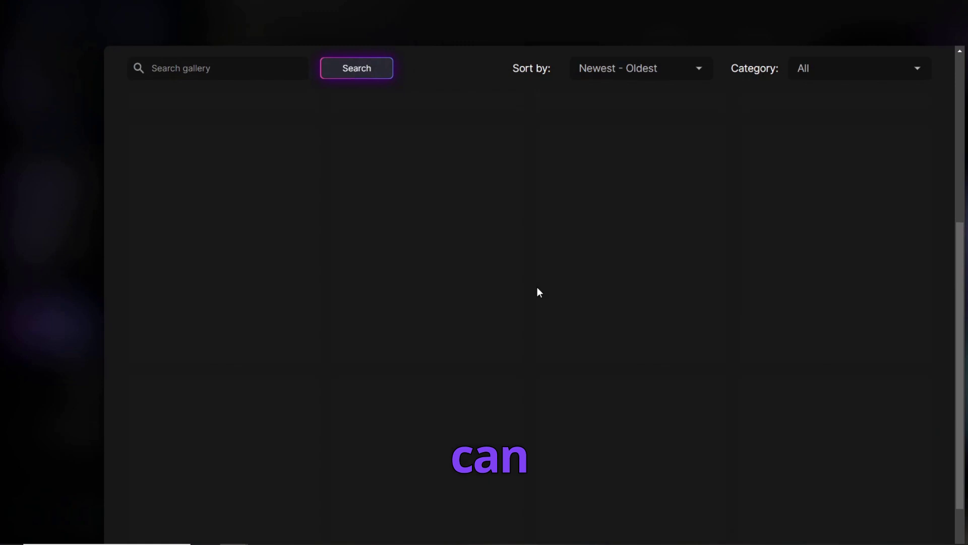
scroll(538, 287, "up", 2)
scroll(539, 292, "down", 5)
scroll(529, 302, "up", 3)
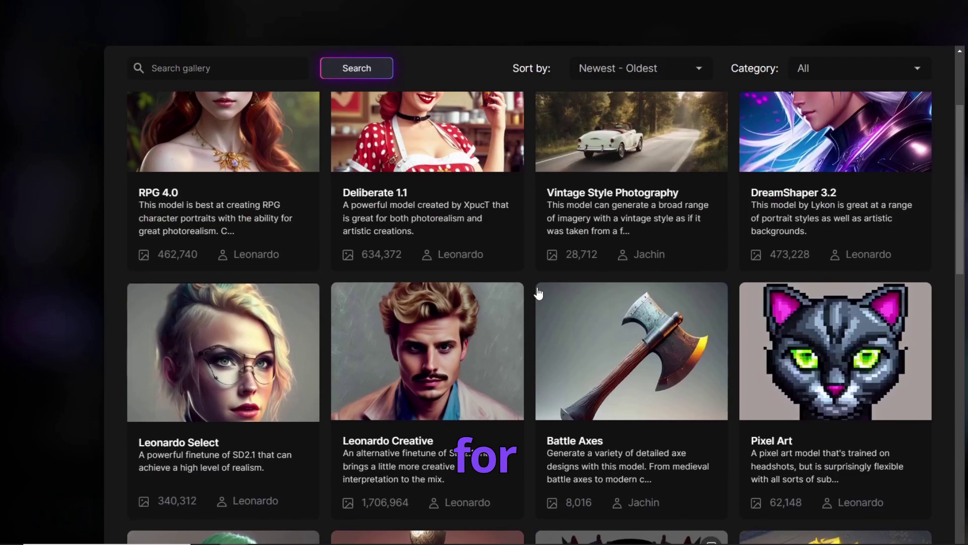
scroll(525, 310, "down", 1)
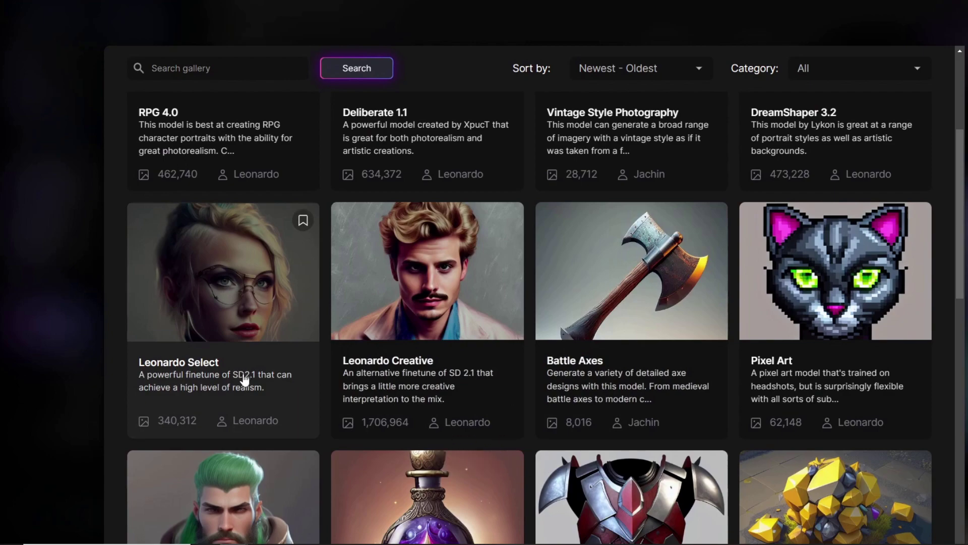
scroll(244, 379, "up", 2)
scroll(244, 379, "down", 5)
scroll(244, 379, "up", 5)
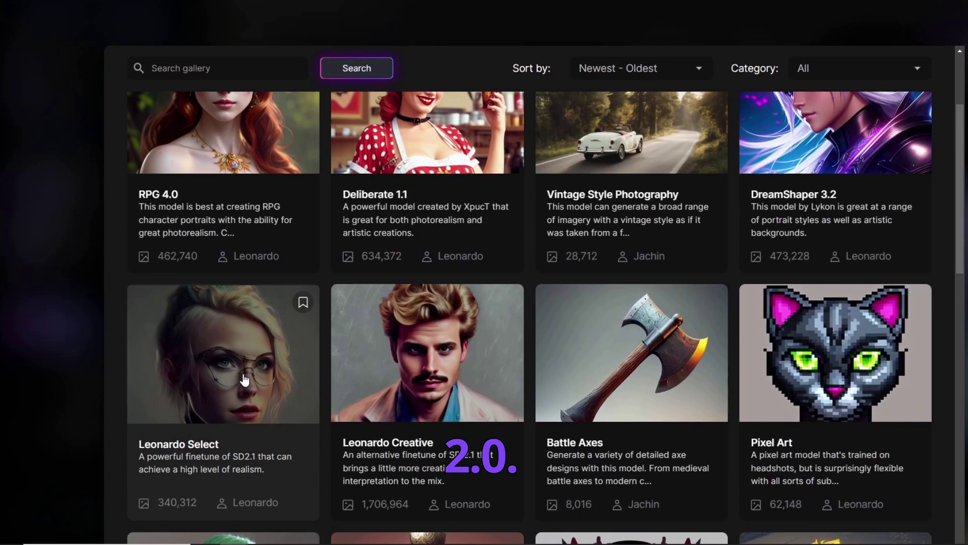
Open the Leonardo Select model's details and review its description and sample images
left_click(244, 380)
scroll(624, 300, "down", 6)
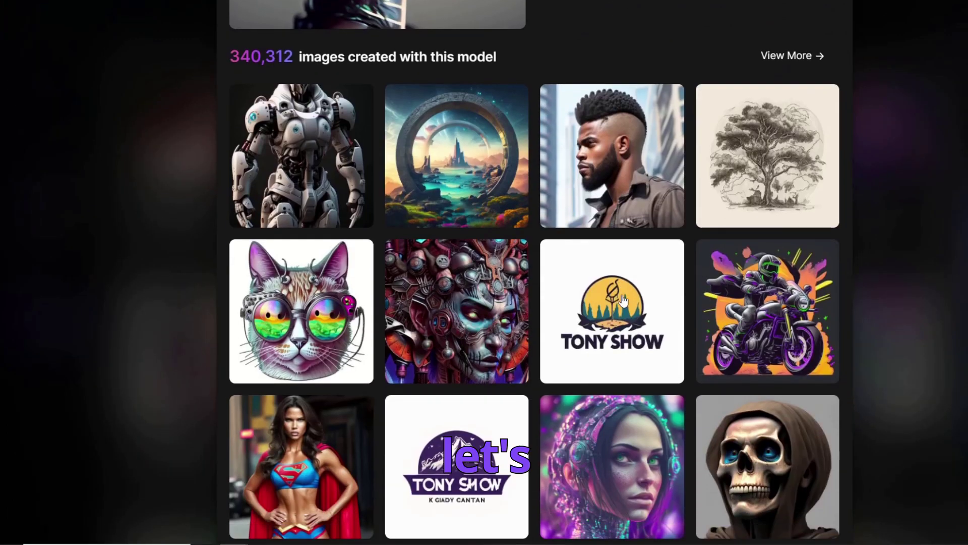
scroll(678, 390, "up", 7)
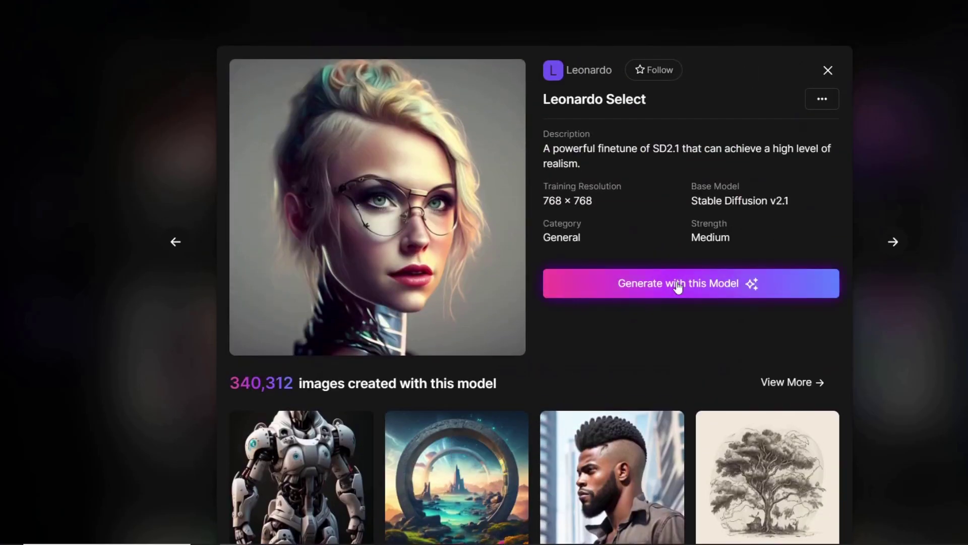
Generate images from the prompt "benito juarez, cyberpunk --ar 2" with the Leonardo Select model
left_click(678, 283)
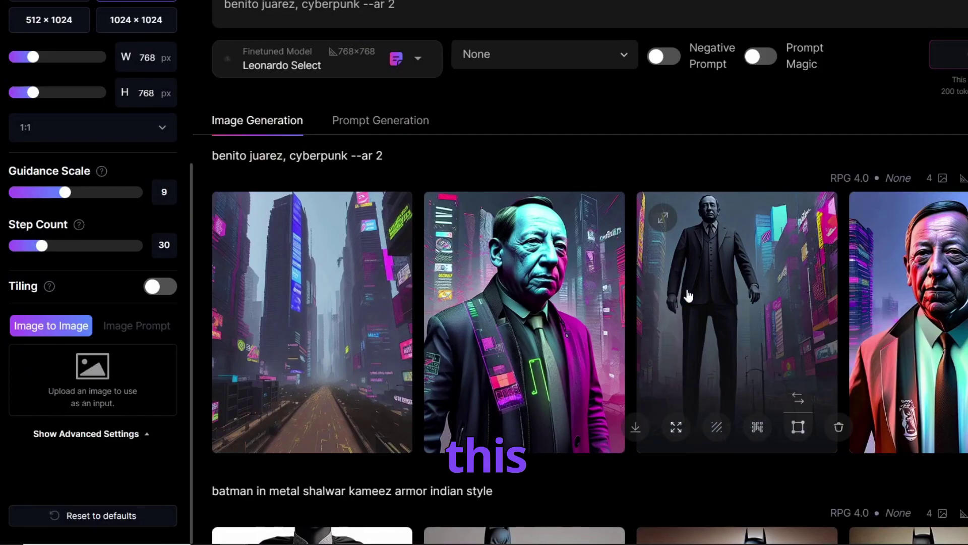
left_click(951, 136)
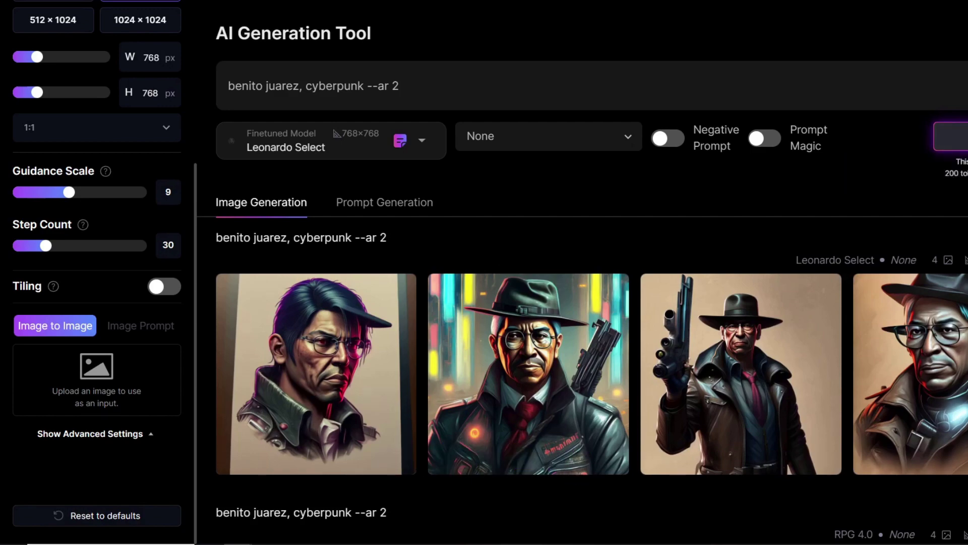
Compare the new Leonardo Select images with the RPG 4.0 images of the same prompt
scroll(673, 201, "down", 10)
scroll(672, 202, "up", 8)
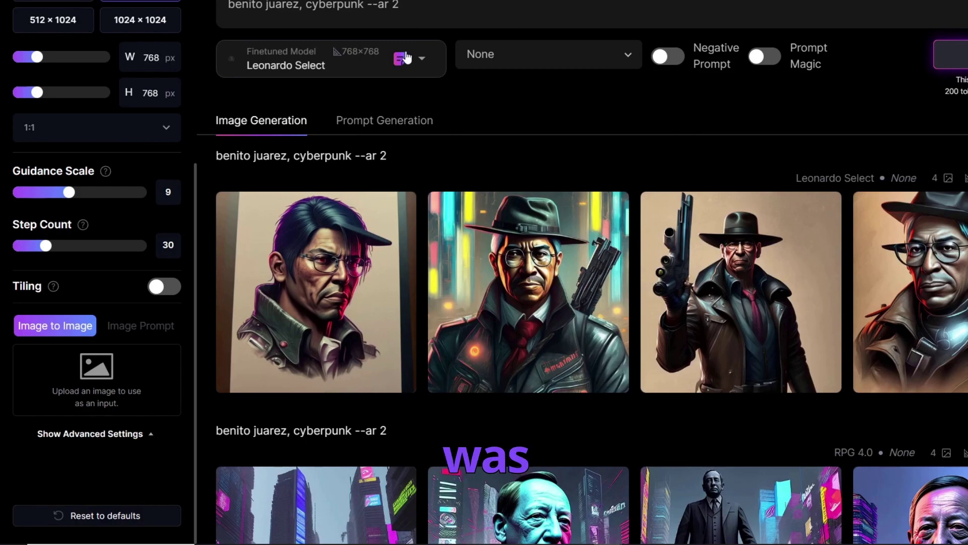
scroll(453, 191, "down", 5)
scroll(554, 244, "up", 3)
scroll(554, 249, "down", 2)
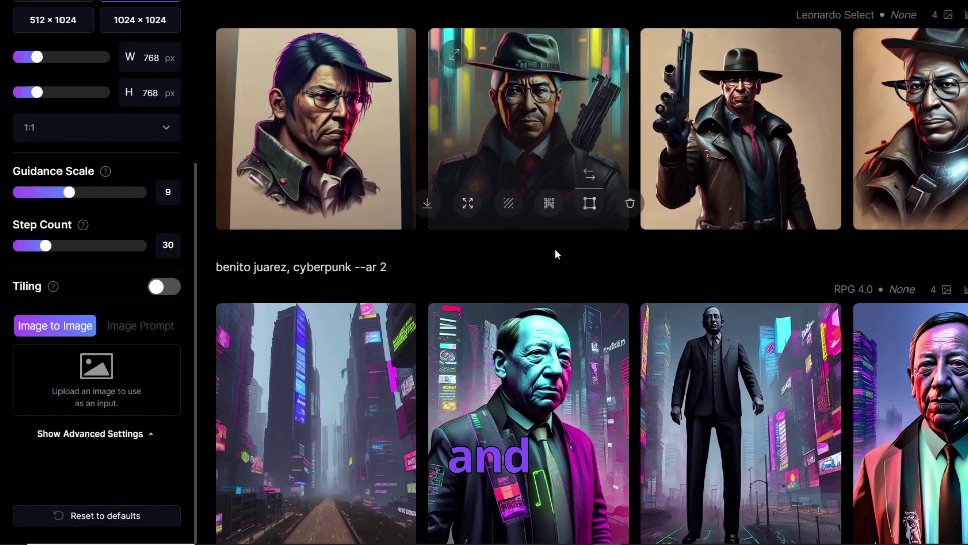
scroll(552, 247, "up", 2)
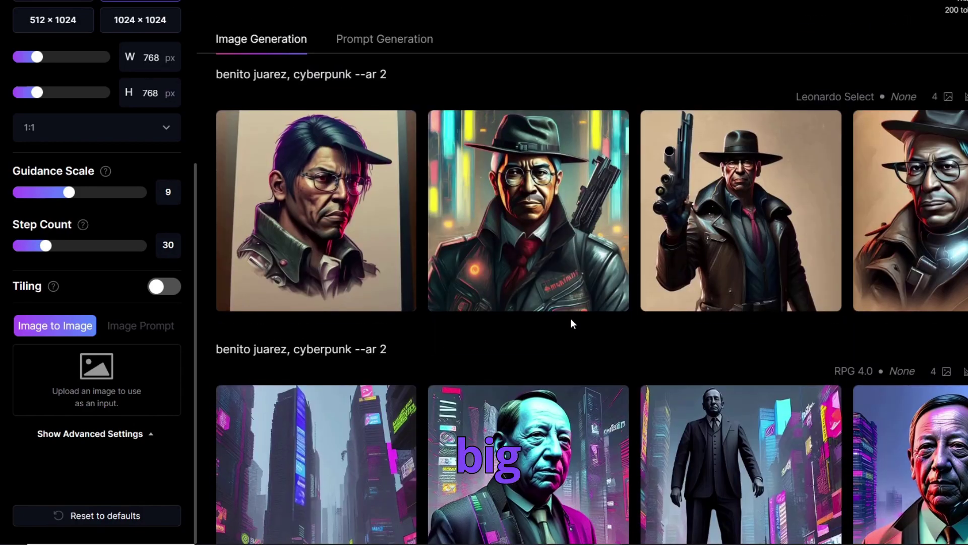
Generate the "benito juarez, cyberpunk --ar 2" prompt again with the Leonardo Select model in Leonardo Style
scroll(564, 328, "up", 3)
left_click(368, 145)
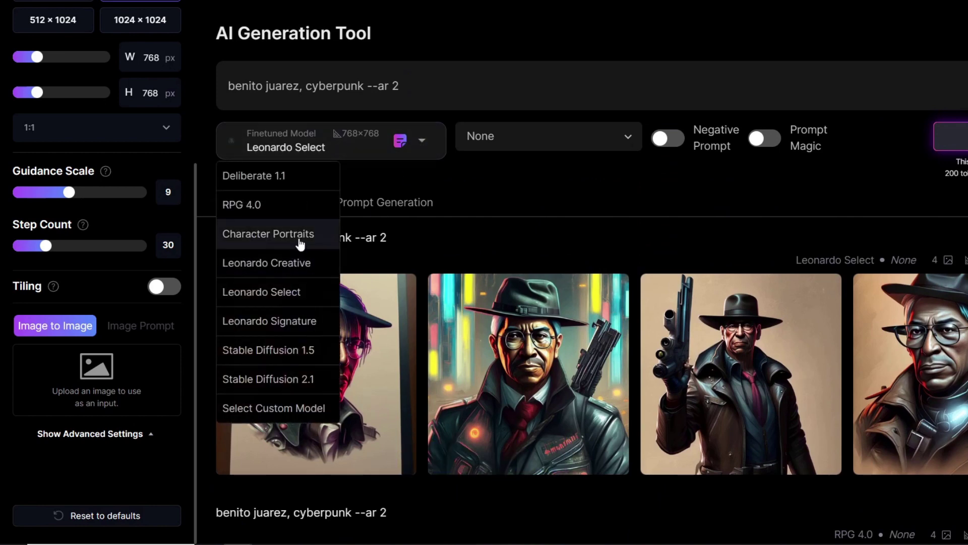
left_click(535, 137)
left_click(502, 160)
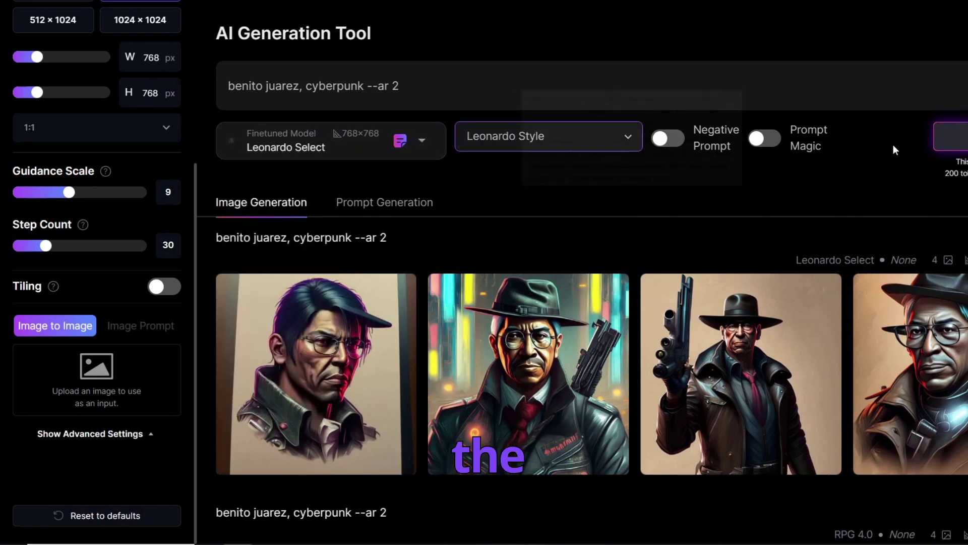
left_click(952, 136)
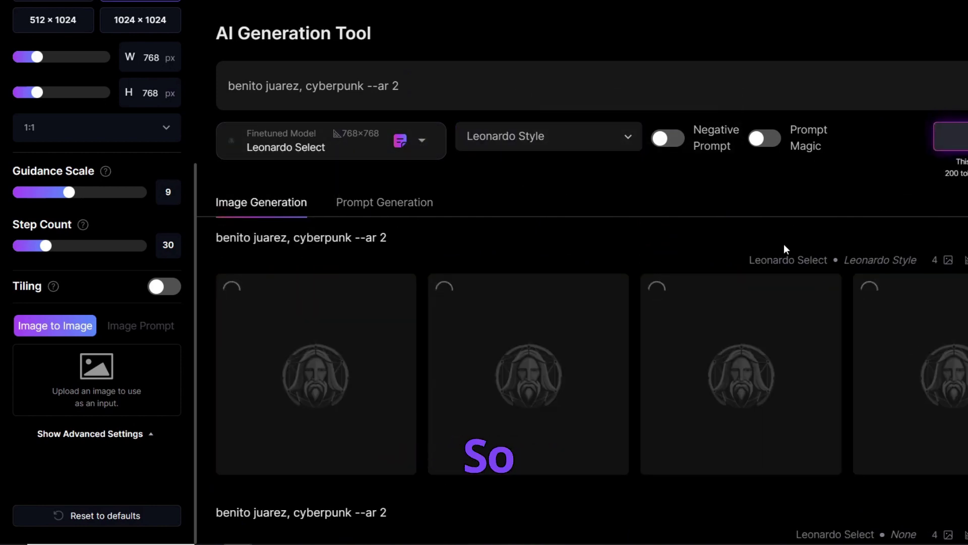
Compare the Leonardo Style images with the earlier Leonardo Select images generated without a style
scroll(783, 245, "down", 3)
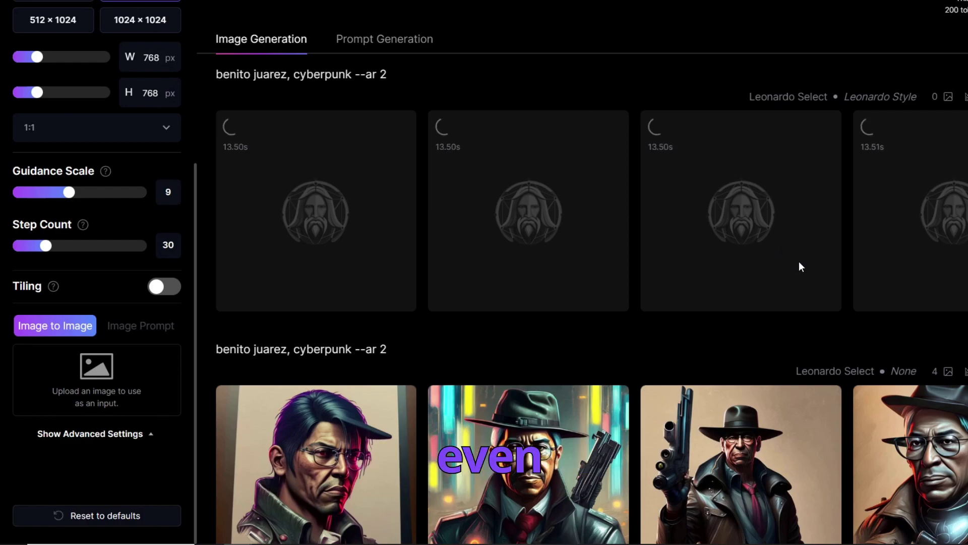
scroll(798, 262, "down", 15)
scroll(800, 270, "up", 14)
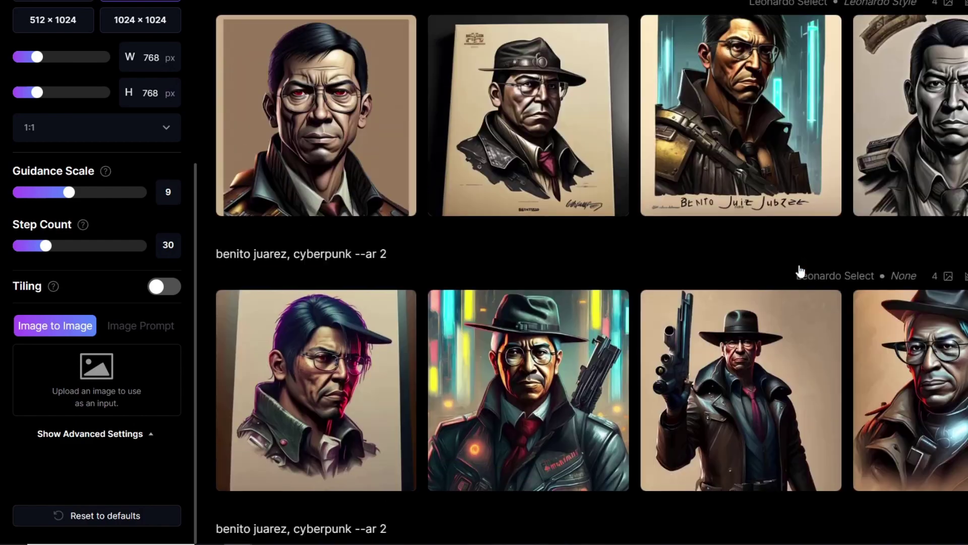
scroll(800, 271, "up", 5)
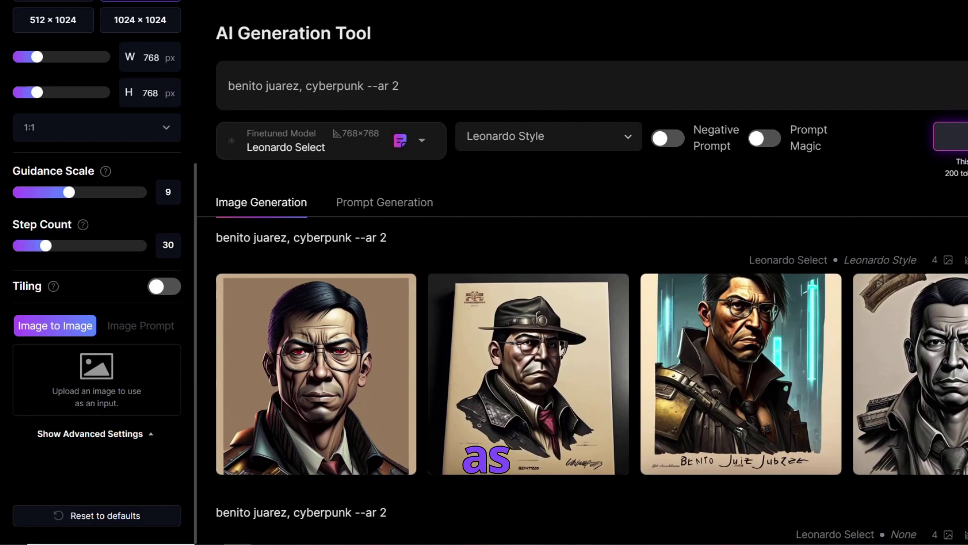
scroll(577, 194, "down", 5)
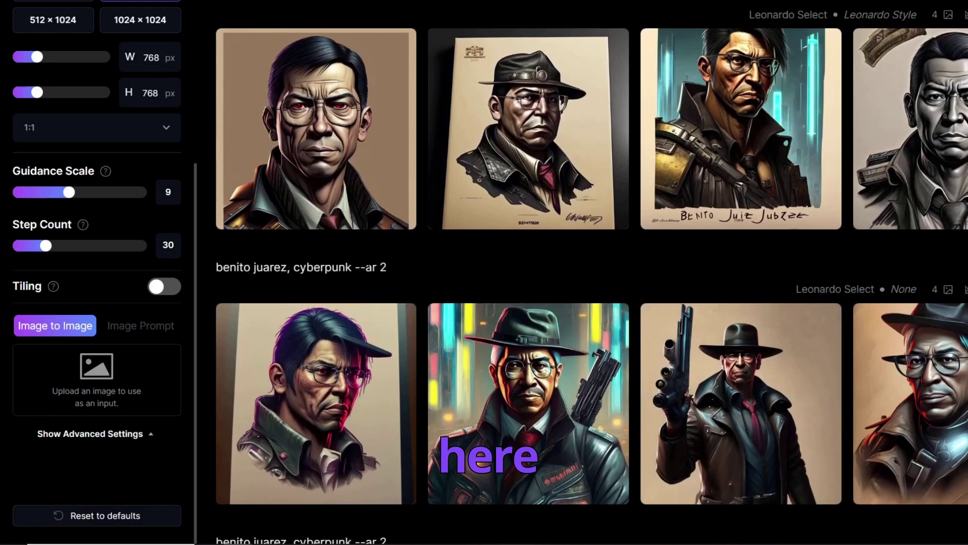
mouse_move(578, 194)
scroll(577, 194, "up", 5)
scroll(558, 152, "down", 8)
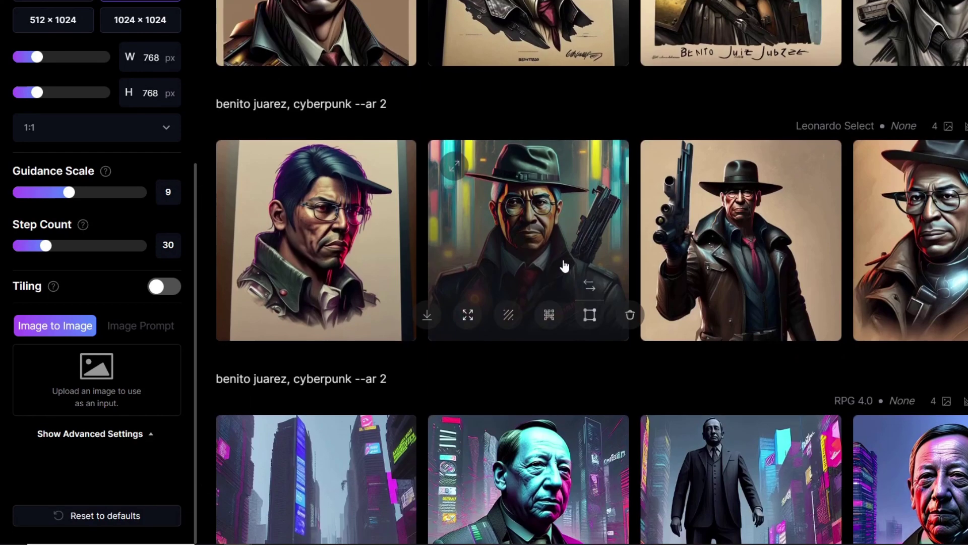
scroll(562, 263, "up", 3)
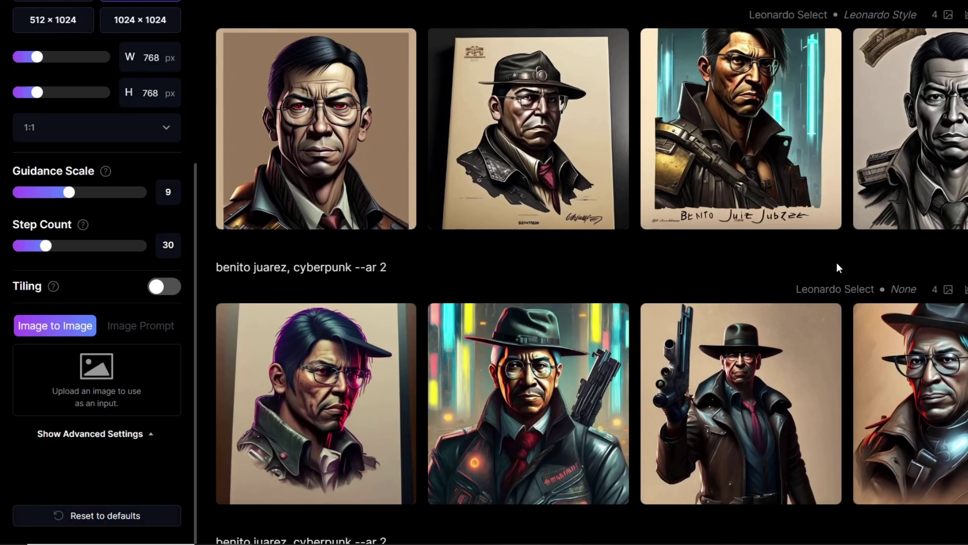
Replace the prompt with "inspired boy and girl who believes that anything is possible"
scroll(836, 263, "up", 5)
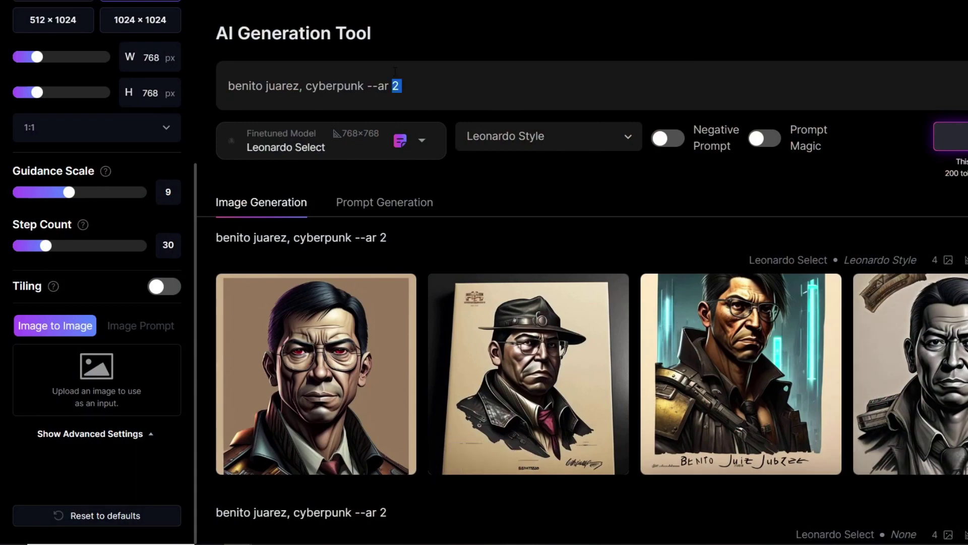
left_click_drag(395, 71, 226, 69)
type("inspired boy and girl who believes that anything is possible")
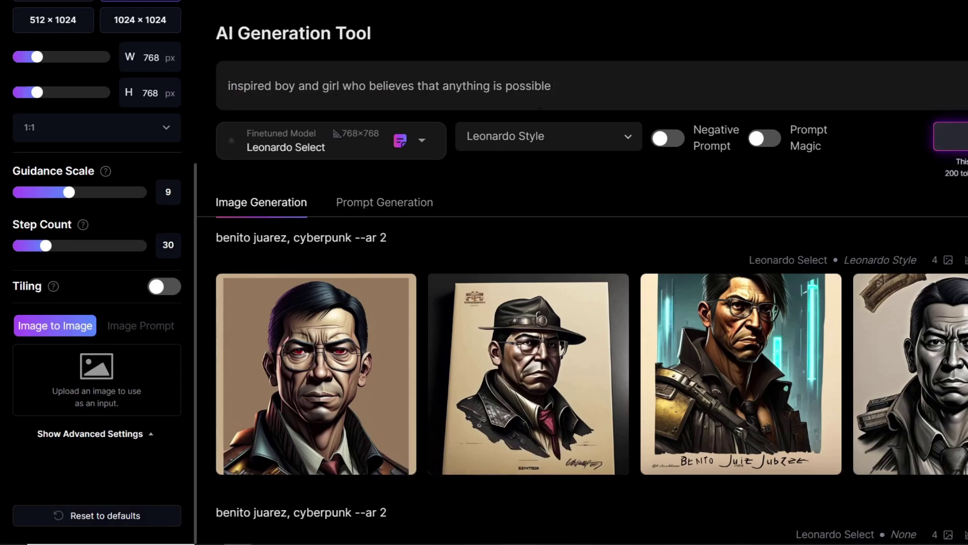
Find the earlier Leonardo Signature generation of the boy and girl prompt and view its third image enlarged
scroll(674, 129, "down", 15)
scroll(676, 139, "up", 10)
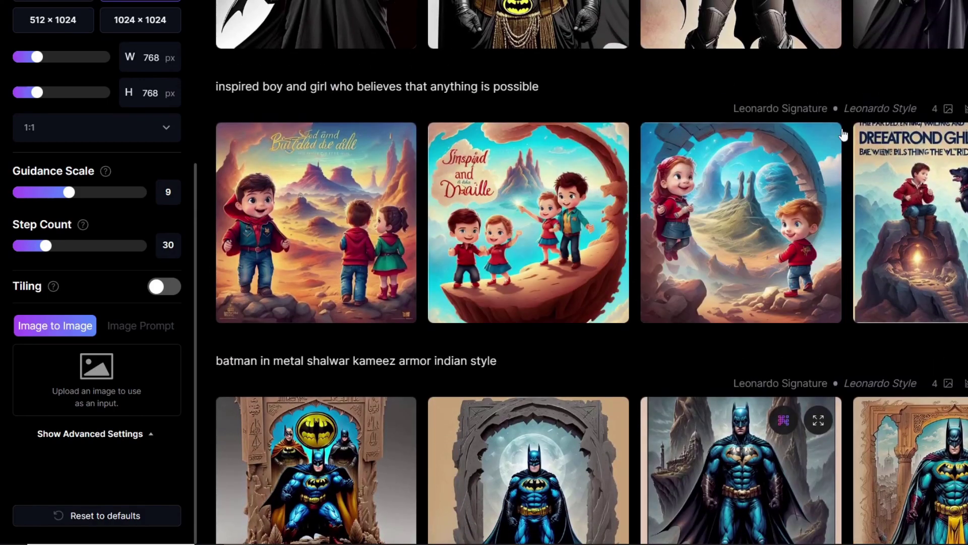
left_click(736, 220)
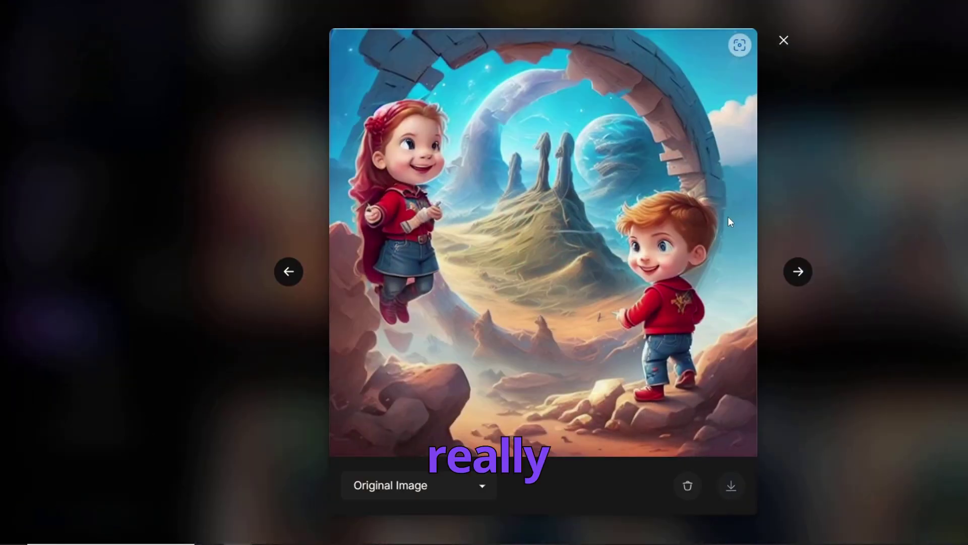
left_click(786, 43)
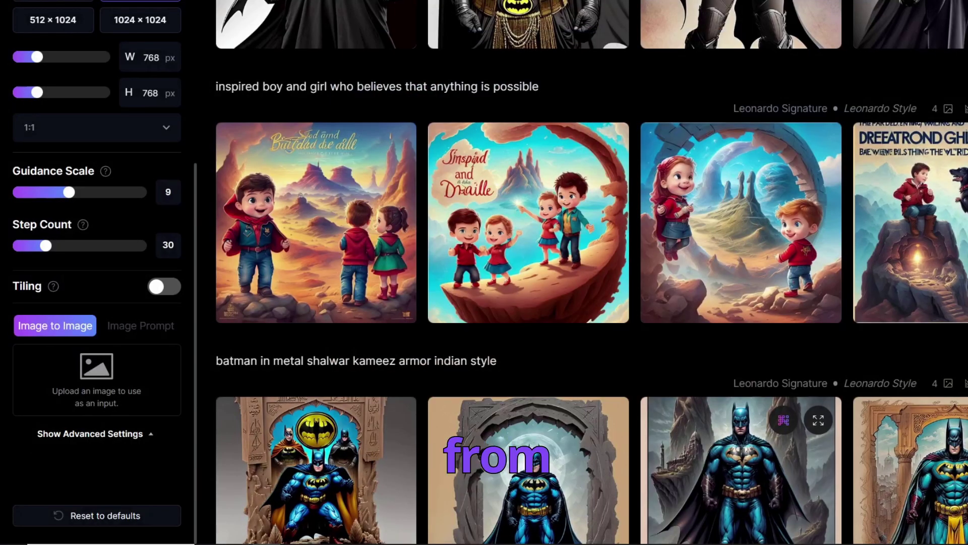
Switch to the image viewer and compare the Midjourney boy and girl images with the third Leonardo Signature image
key("alt+Tab")
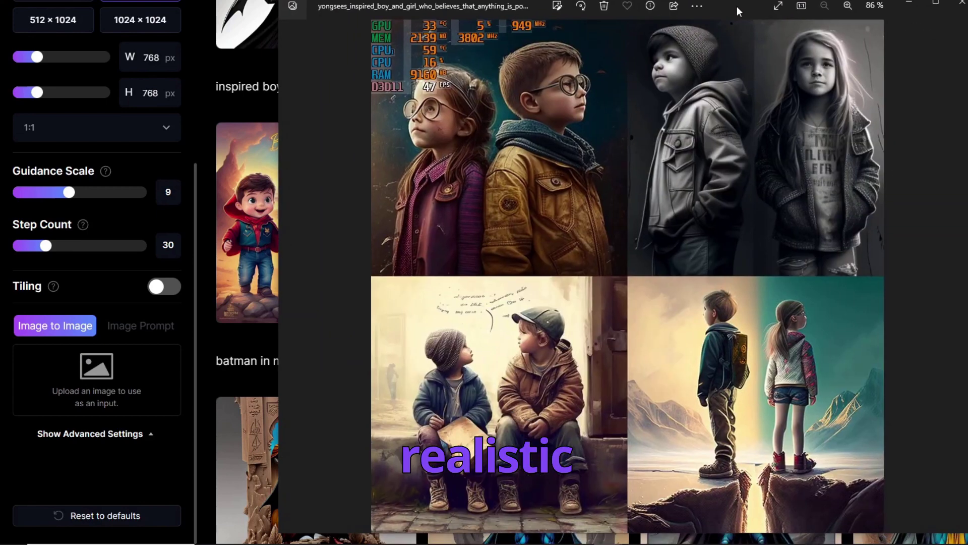
left_click_drag(737, 6, 437, 1)
left_click(788, 135)
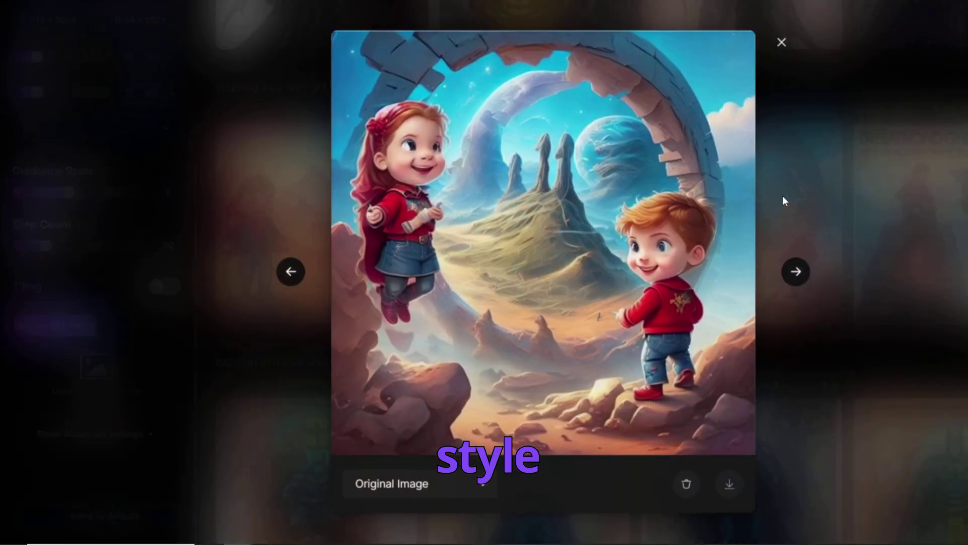
left_click(785, 41)
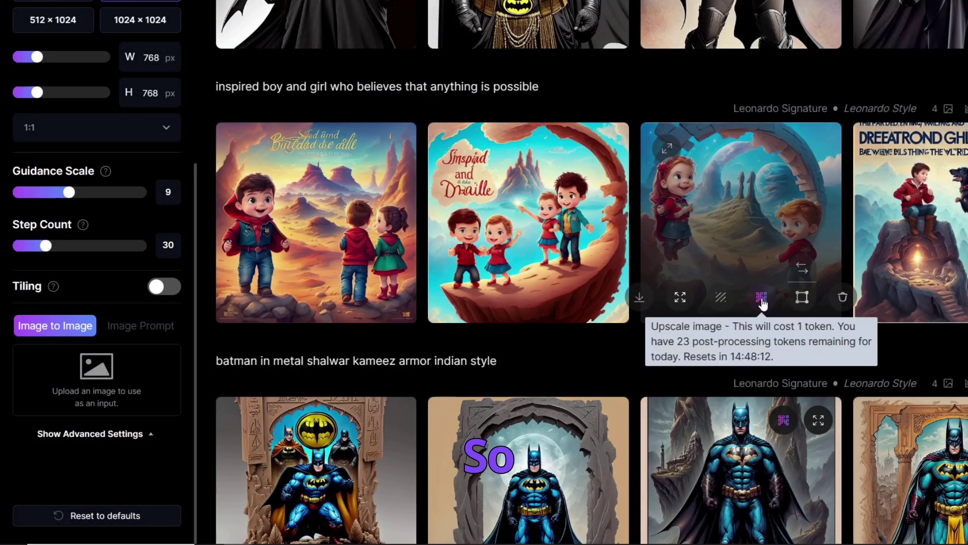
Upscale the third image of the Leonardo Signature boy and girl generation
scroll(761, 301, "up", 2)
left_click(762, 379)
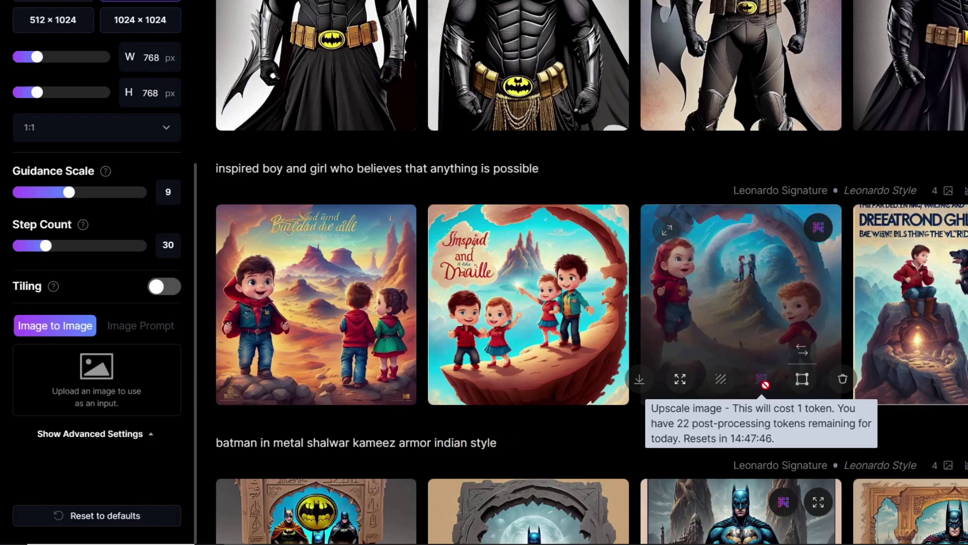
Compare the upscaled and original versions of the third boy and girl image in the enlarged view
left_click(770, 293)
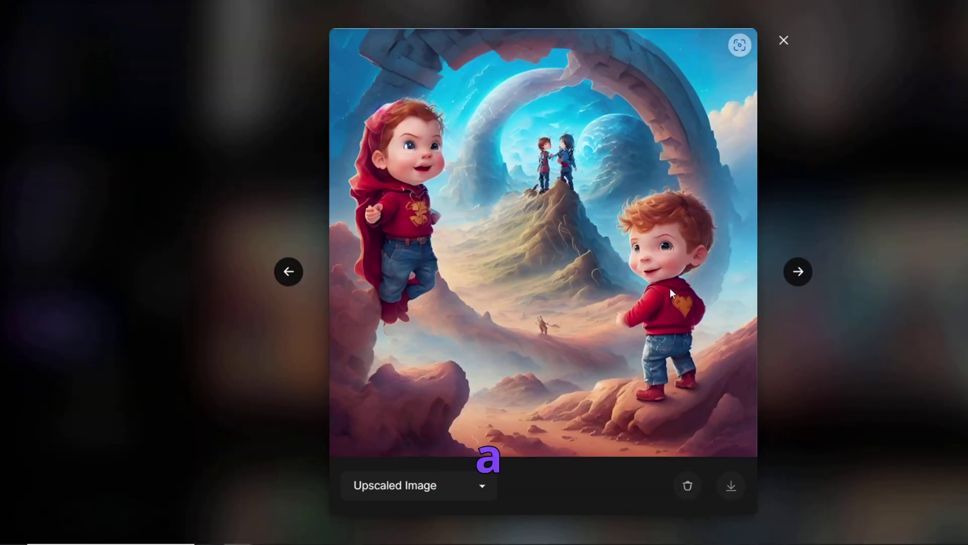
left_click(435, 484)
left_click(395, 507)
left_click(426, 485)
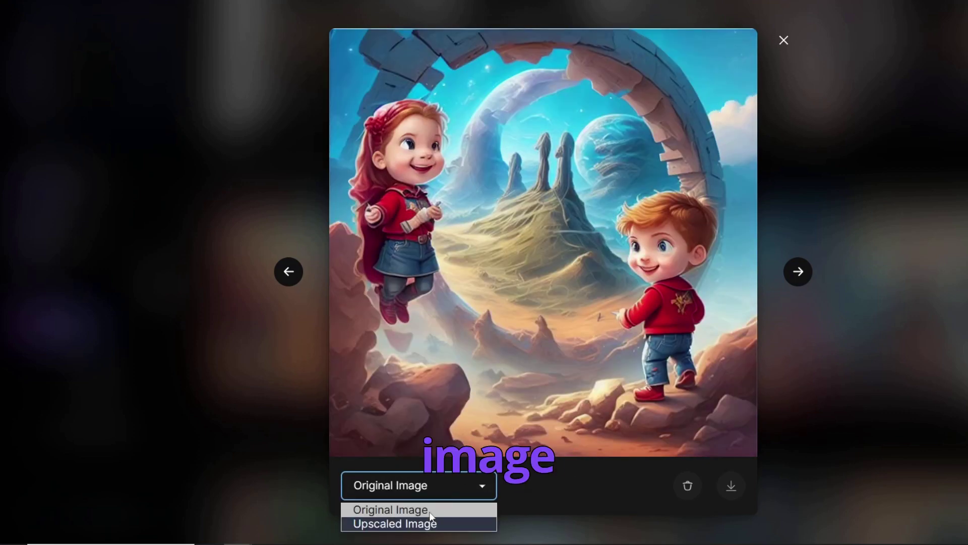
left_click(422, 521)
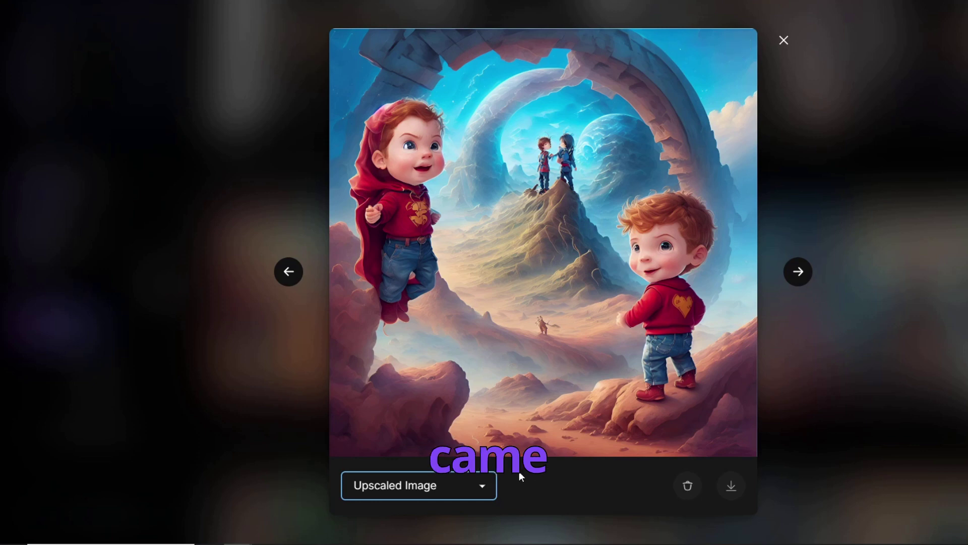
left_click(447, 487)
left_click(404, 510)
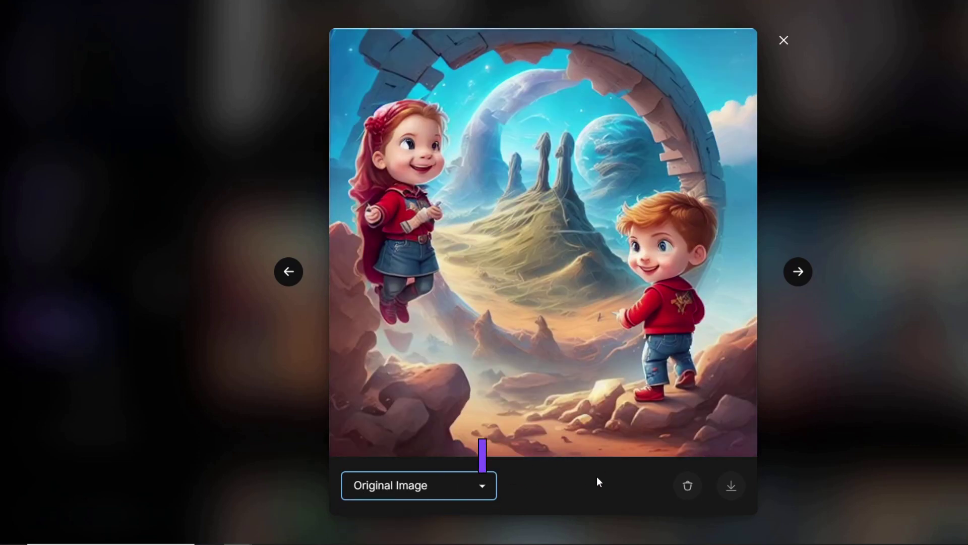
left_click(790, 71)
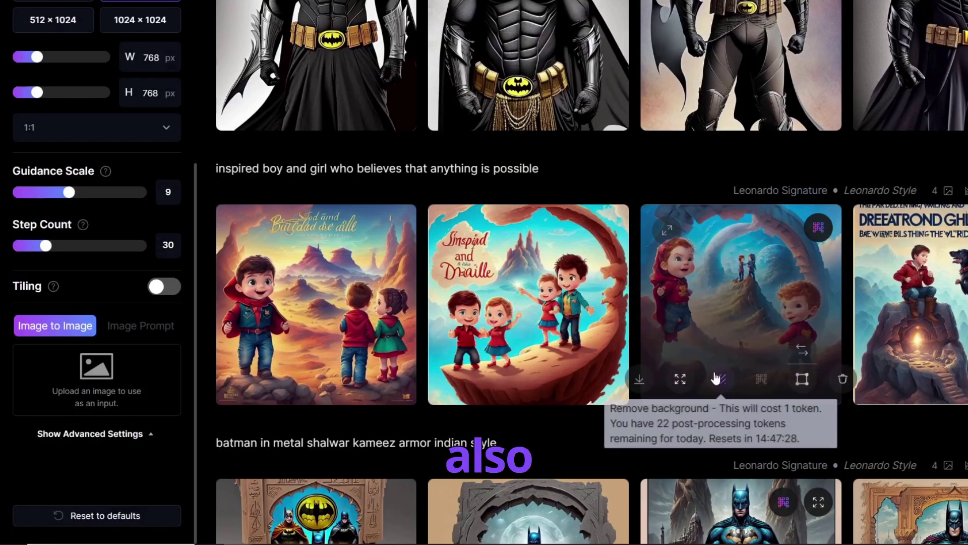
Unzoom the third boy and girl image and view its Unzoomed Image version enlarged
left_click(681, 379)
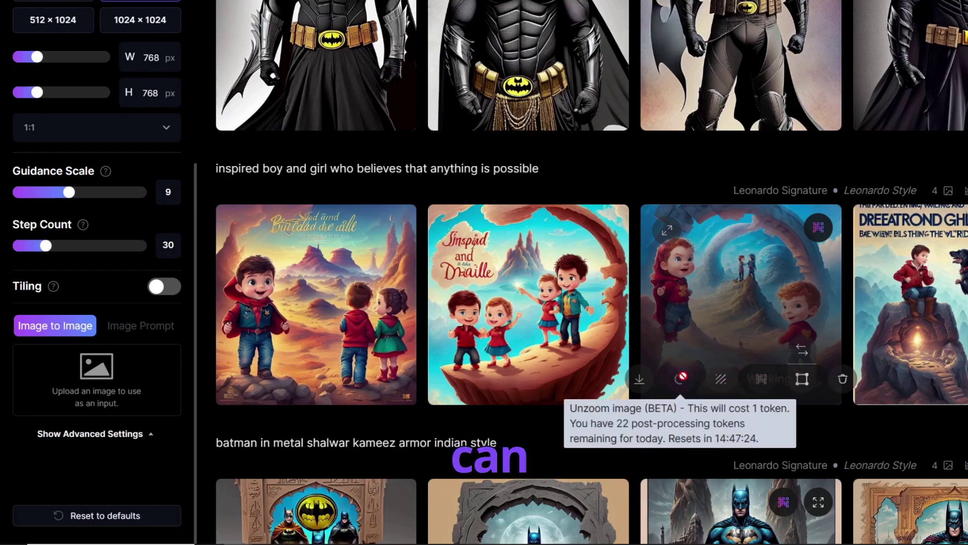
left_click(719, 329)
left_click(482, 485)
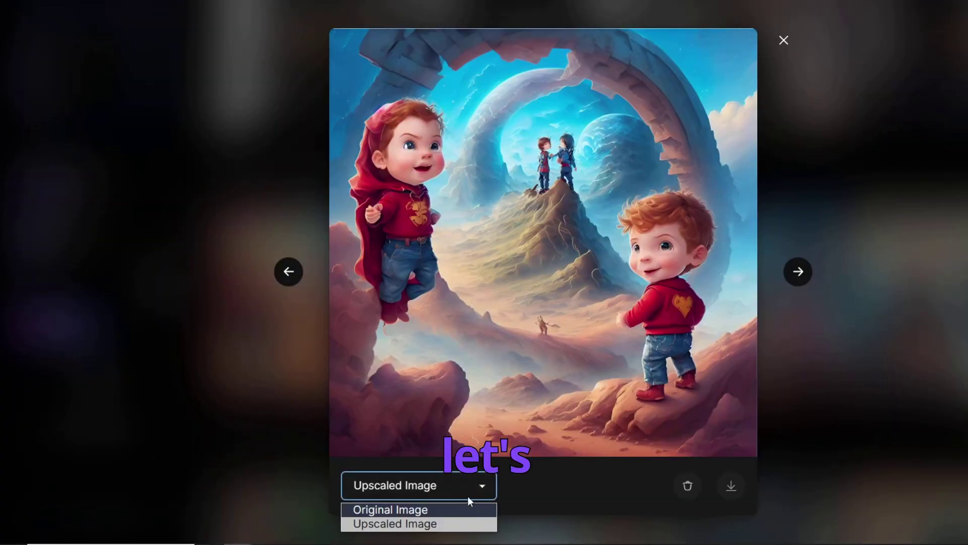
left_click(469, 521)
left_click(783, 40)
left_click(741, 314)
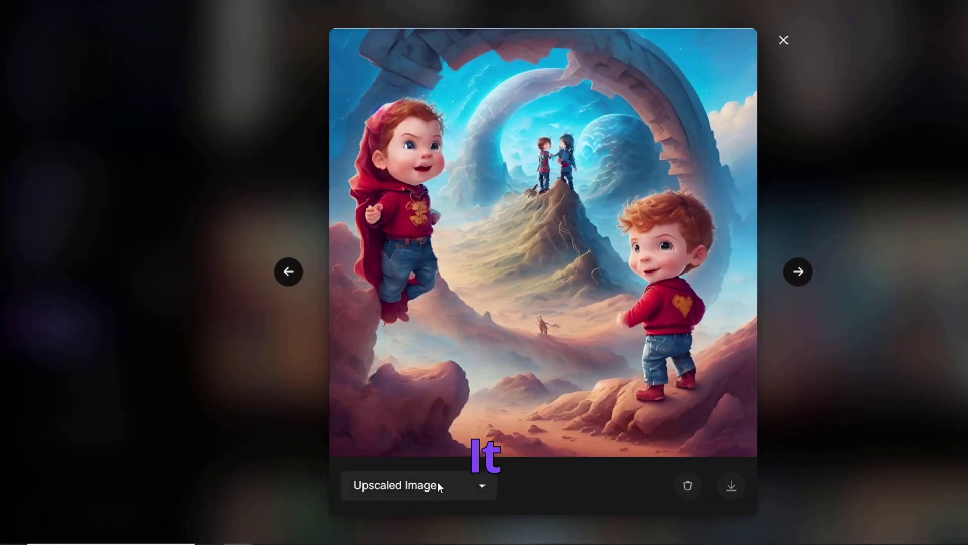
left_click(437, 482)
left_click(448, 459)
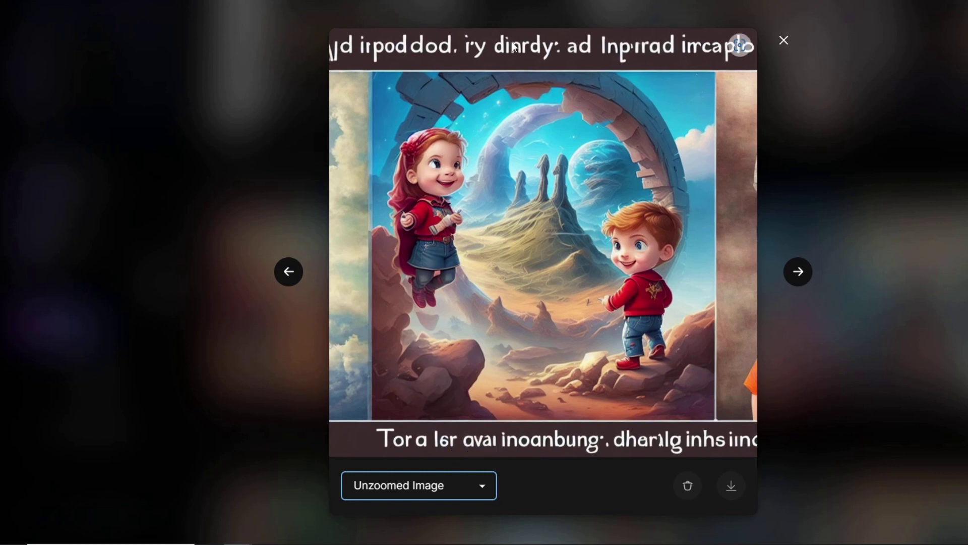
left_click(783, 41)
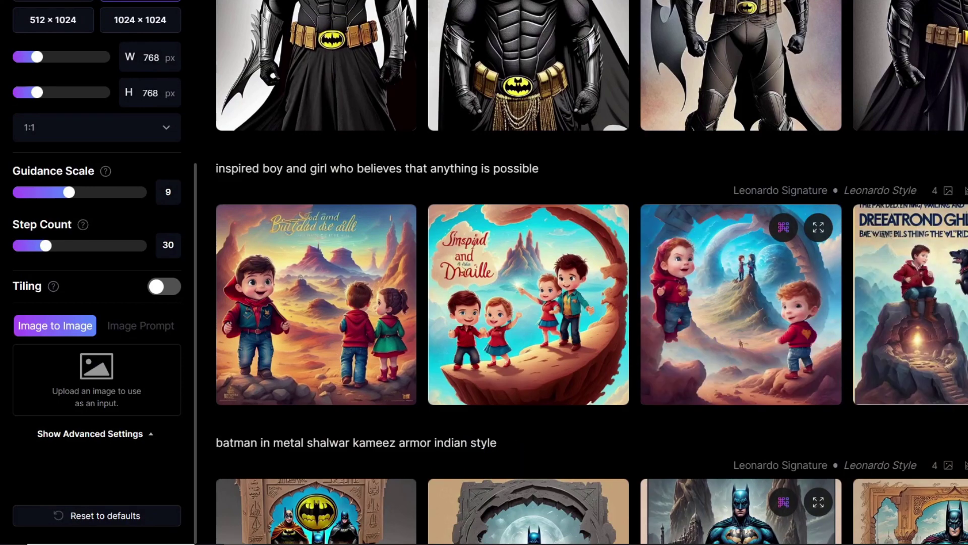
Look at the Midjourney boy and girl images again, and return to the prompt area of the AI Generation Tool
key("alt+Tab")
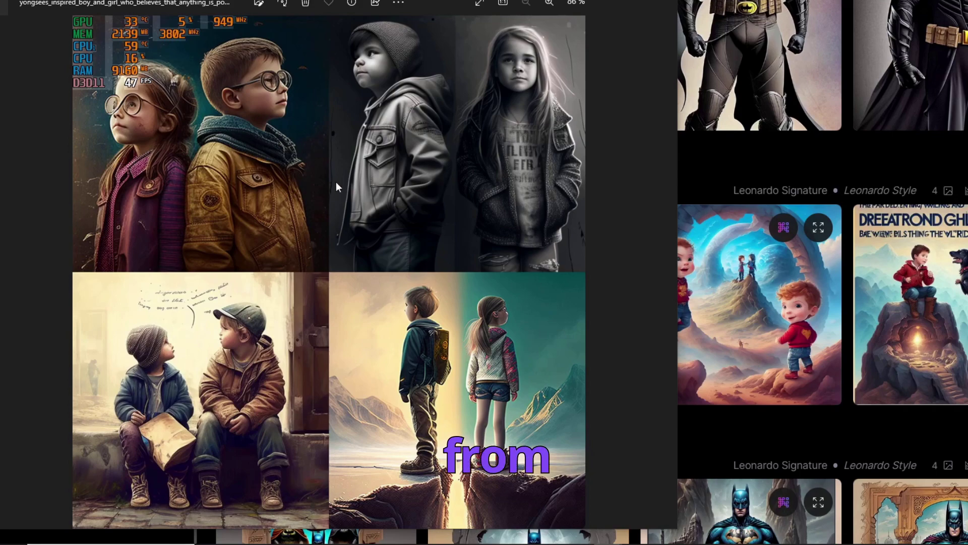
left_click(605, 3)
scroll(722, 232, "up", 15)
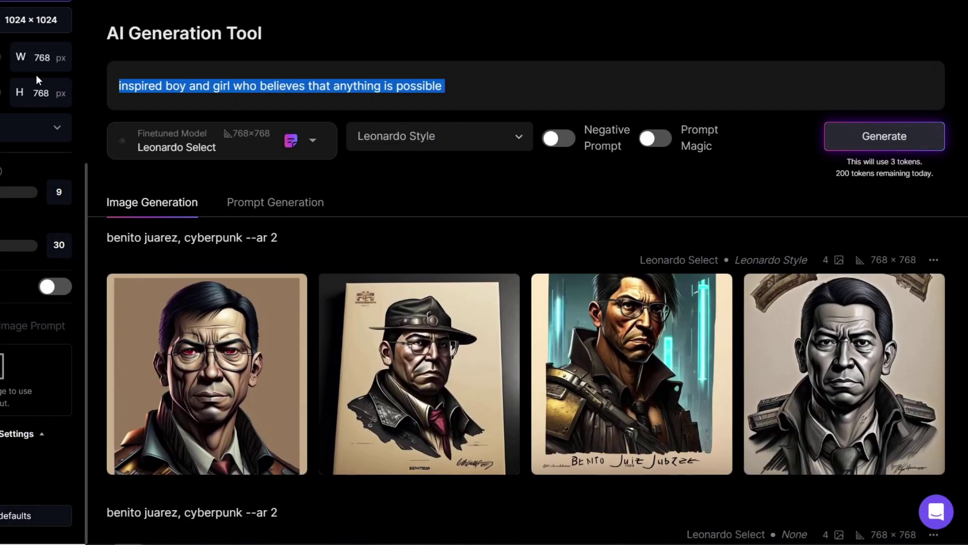
Replace the prompt with the synthwave passenger aeroplane prompt and generate images using the Leonardo Select model and style None
key("BackSpace")
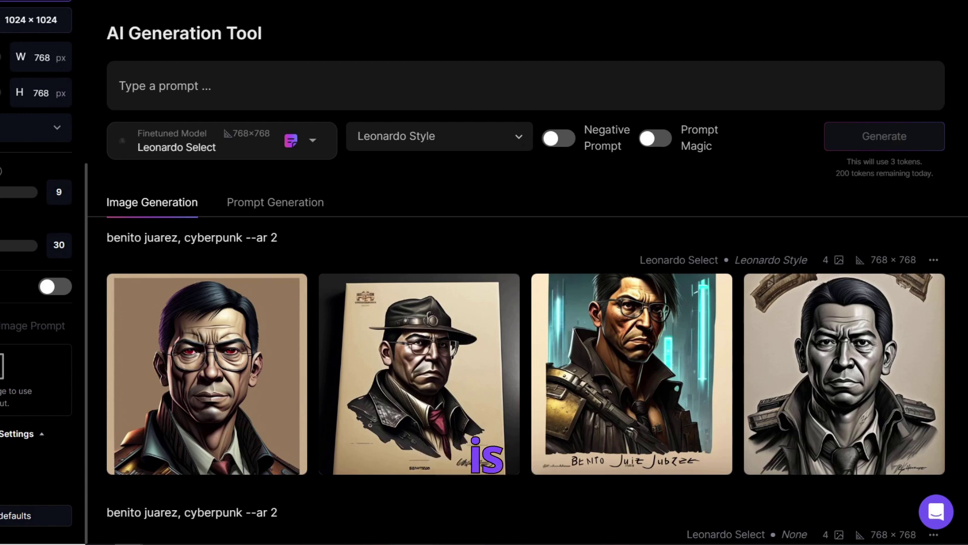
key("ctrl+v")
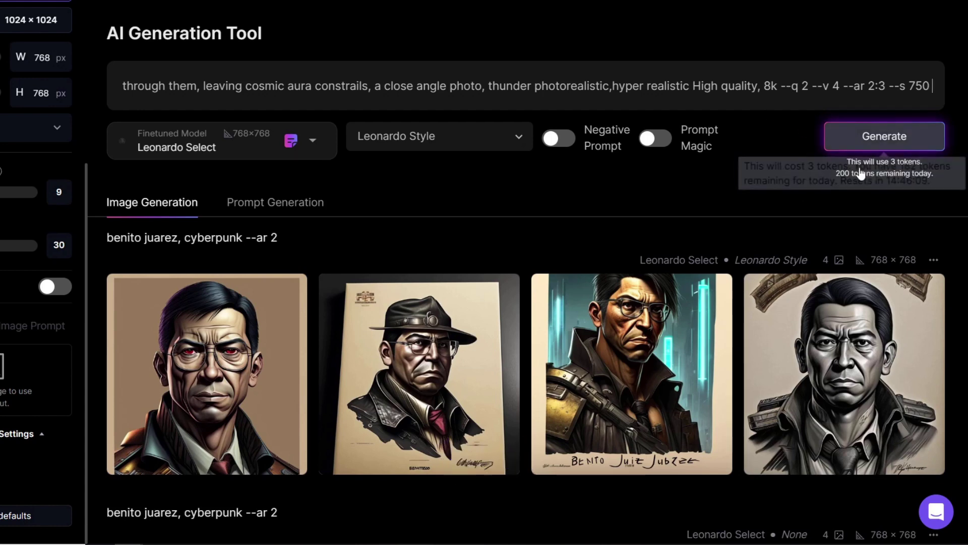
left_click(296, 141)
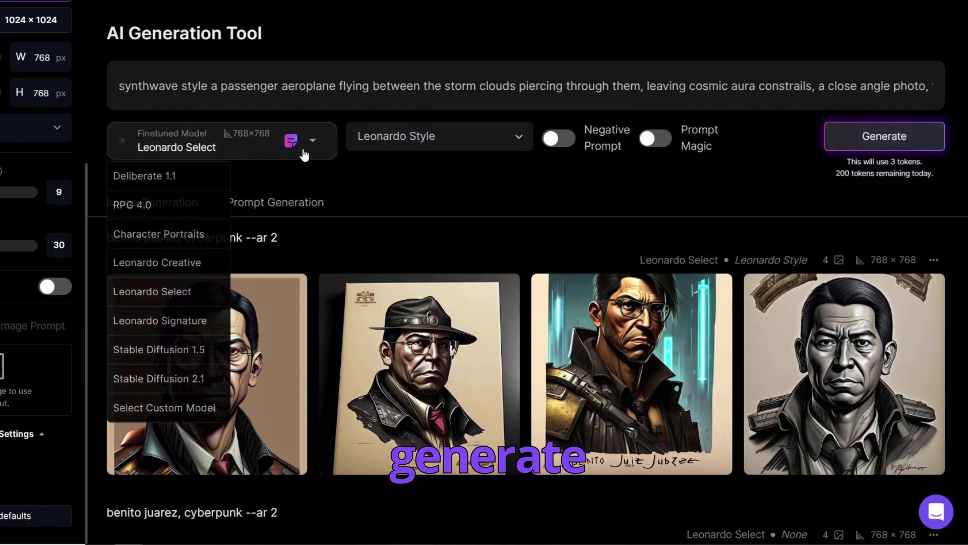
left_click(197, 188)
left_click(313, 143)
left_click(210, 291)
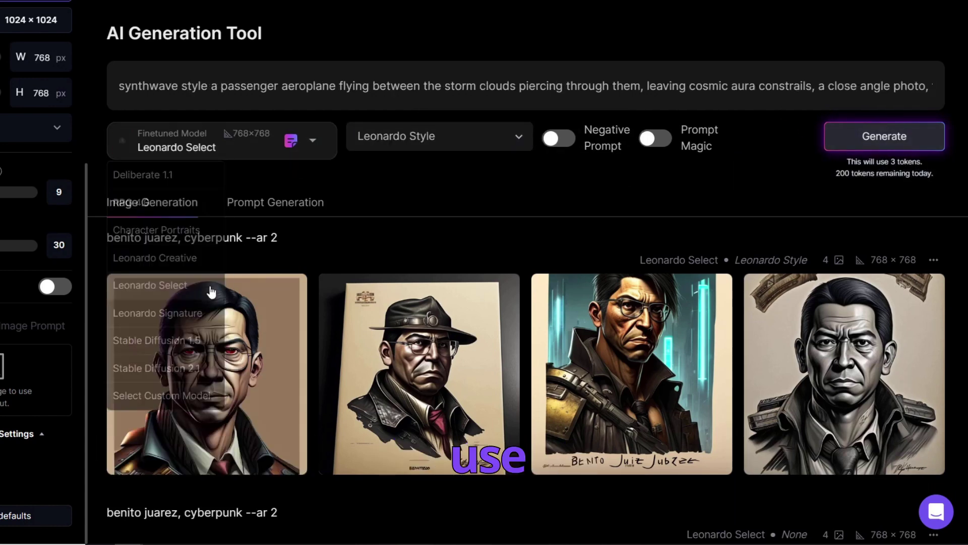
left_click(439, 136)
left_click(367, 173)
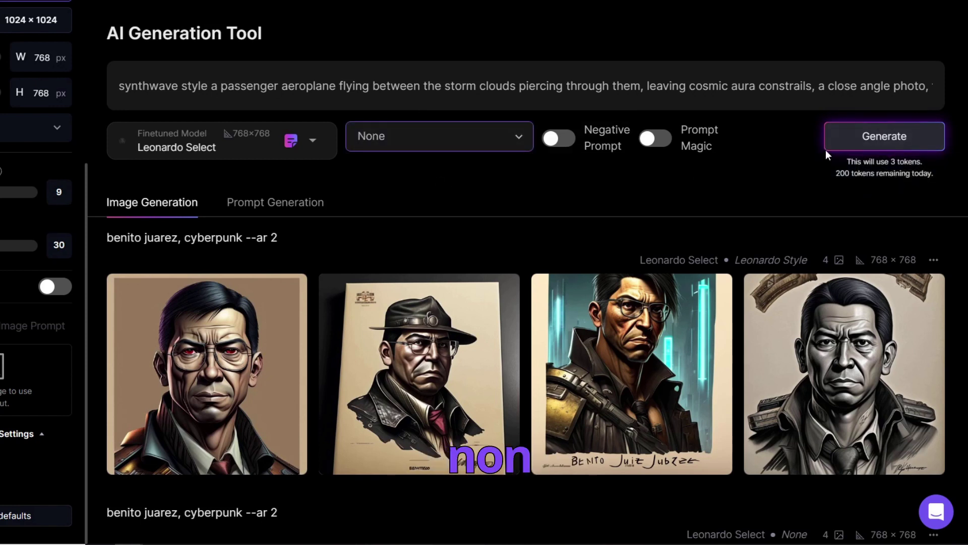
left_click(878, 147)
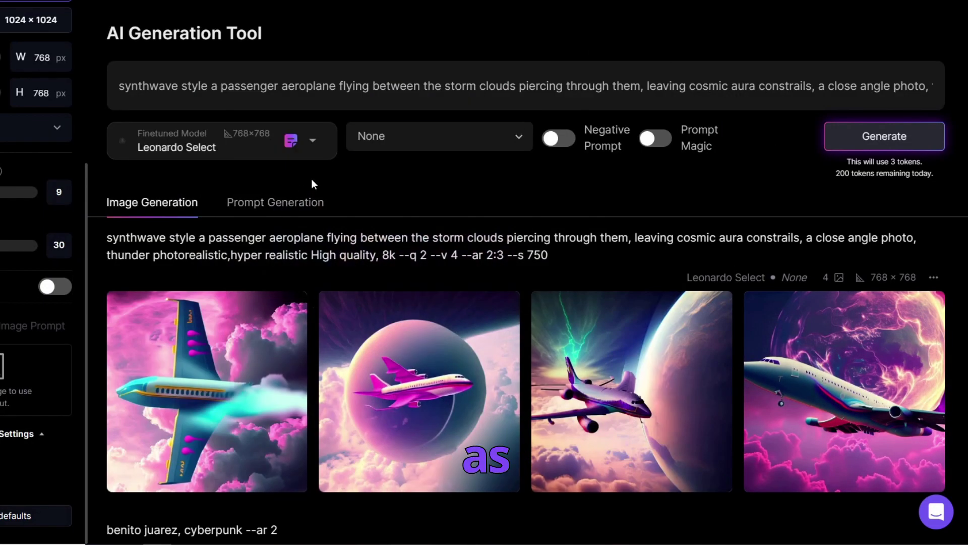
Generate images from the same aeroplane prompt with the Deliberate 1.1 model and style None
left_click(312, 140)
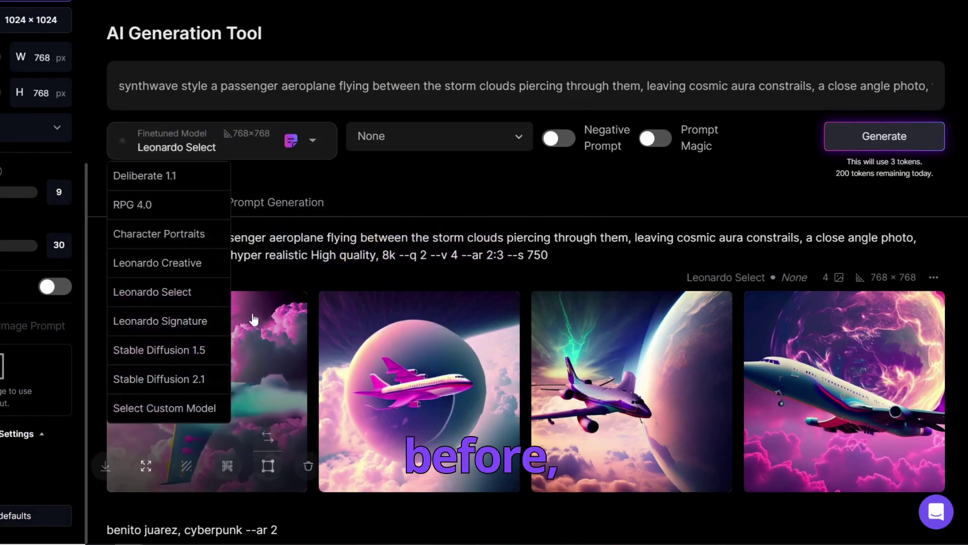
left_click(190, 174)
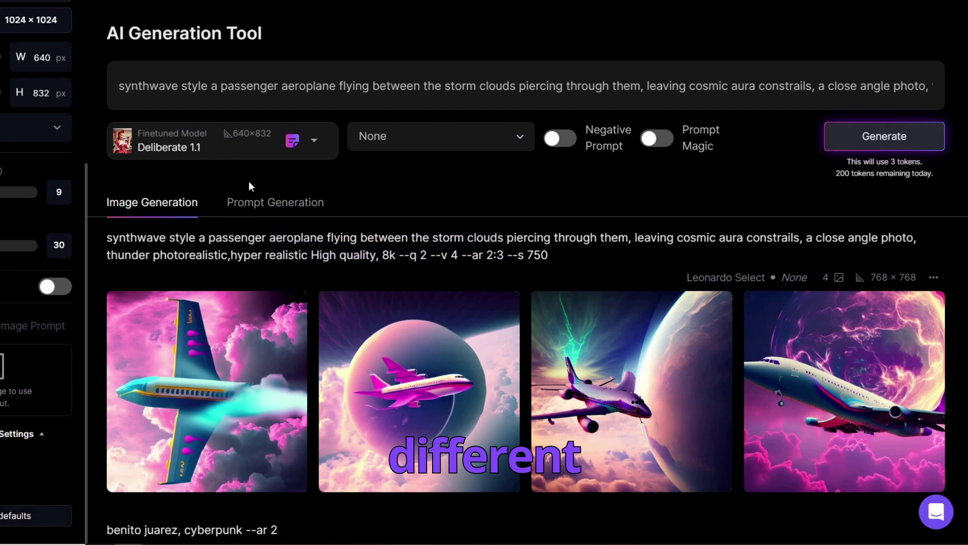
left_click(873, 140)
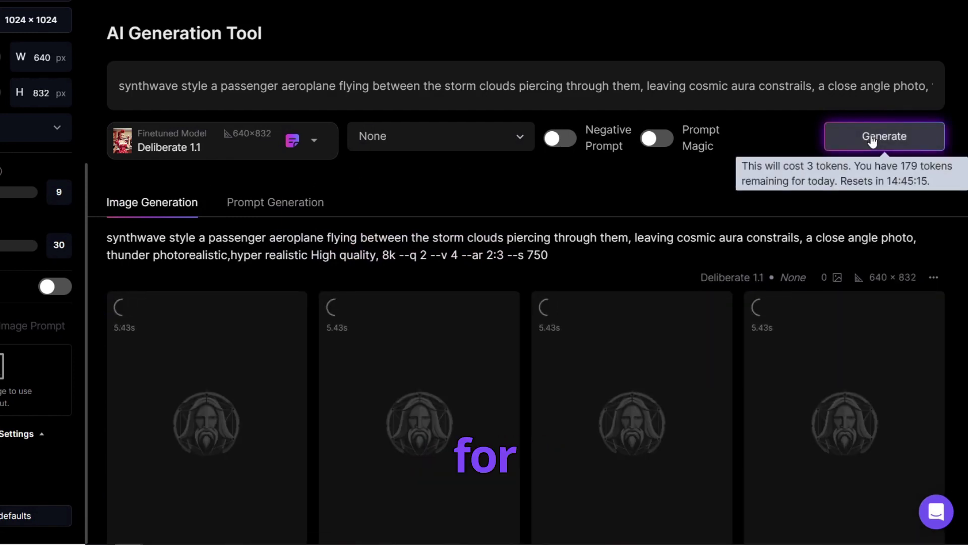
Look over the earlier generations and view the second Deliberate 1.1 aeroplane image enlarged
scroll(750, 201, "down", 6)
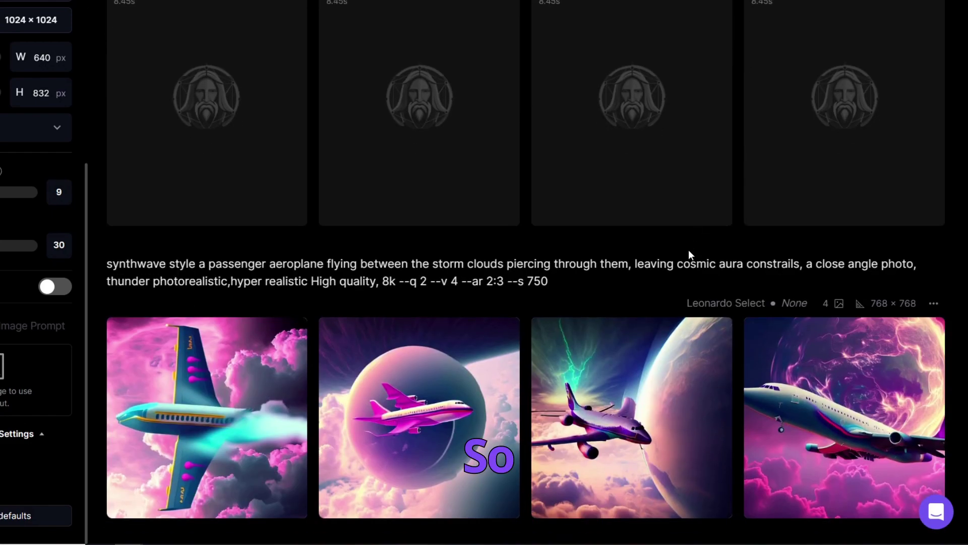
scroll(535, 422, "down", 8)
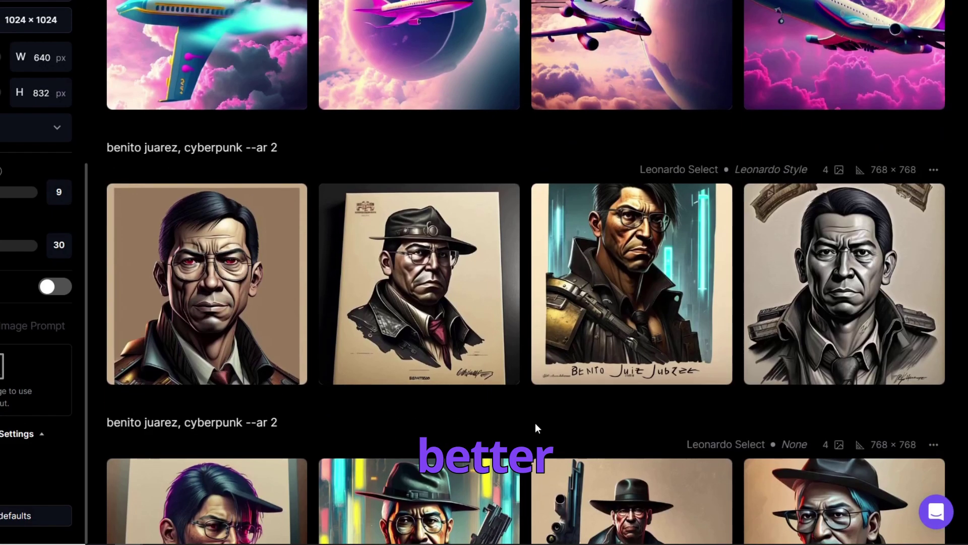
scroll(535, 422, "up", 6)
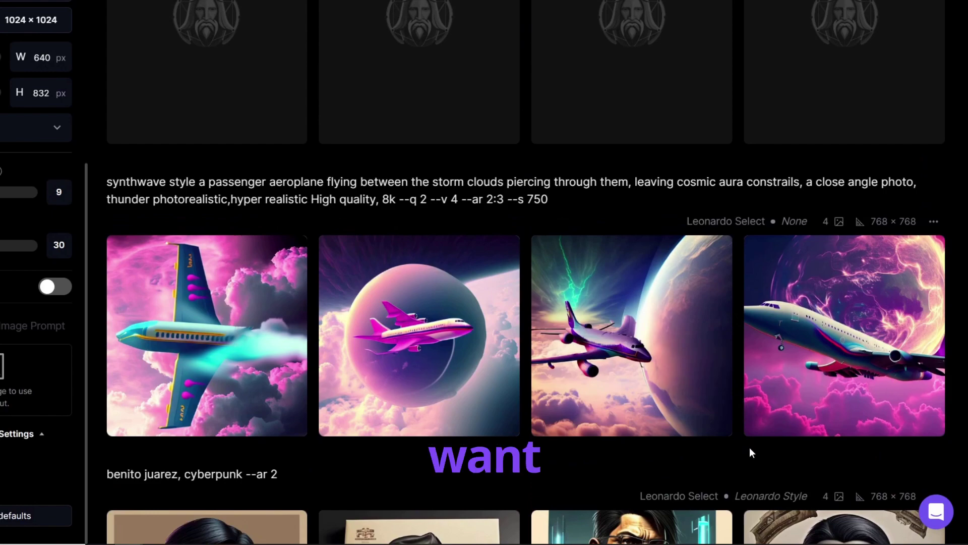
scroll(750, 447, "up", 8)
scroll(749, 449, "down", 2)
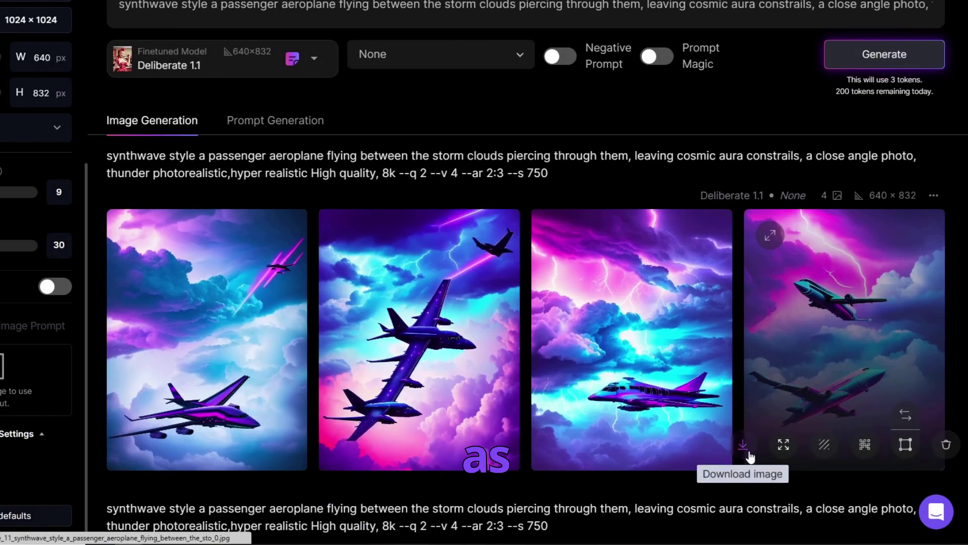
left_click(429, 345)
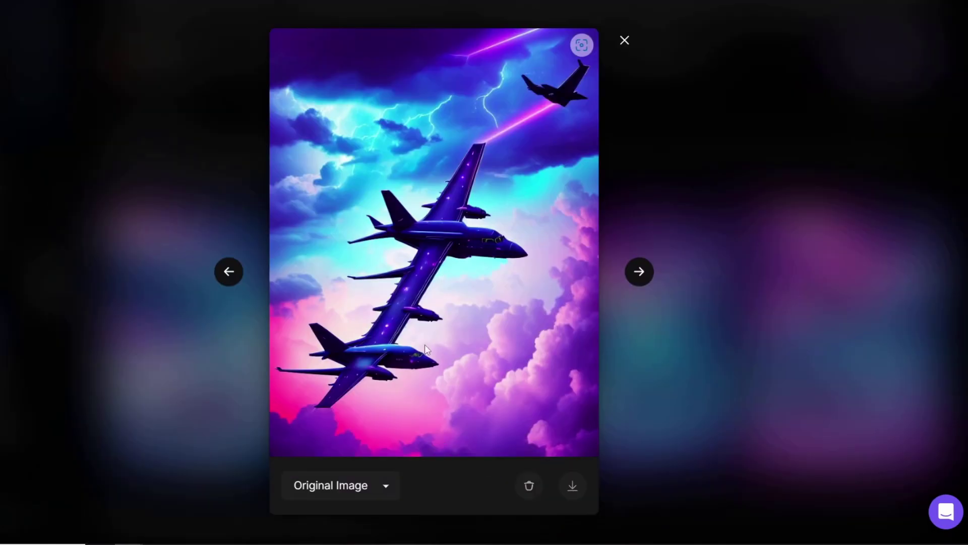
left_click(624, 40)
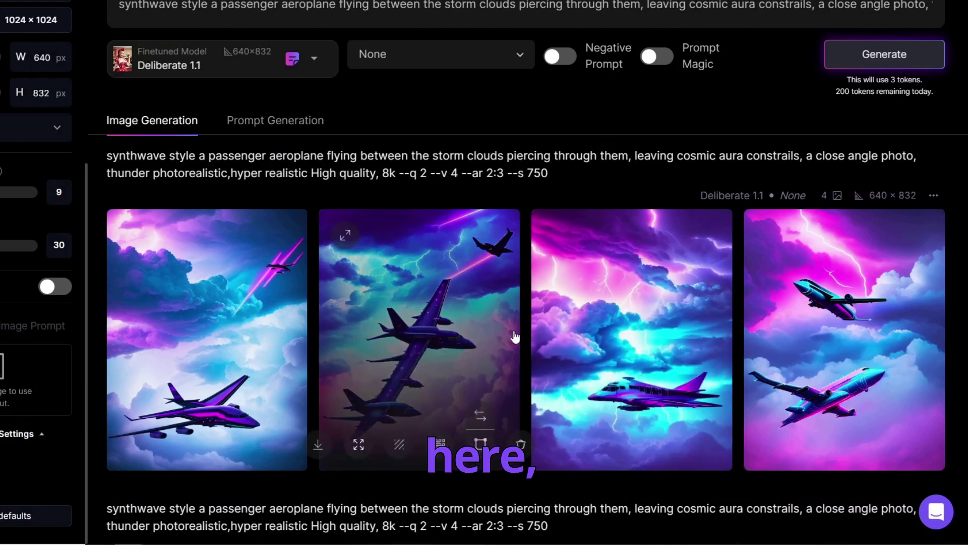
Generate images from the same aeroplane prompt with the Leonardo Creative model and Leonardo Style
scroll(514, 335, "up", 2)
left_click(301, 142)
left_click(207, 259)
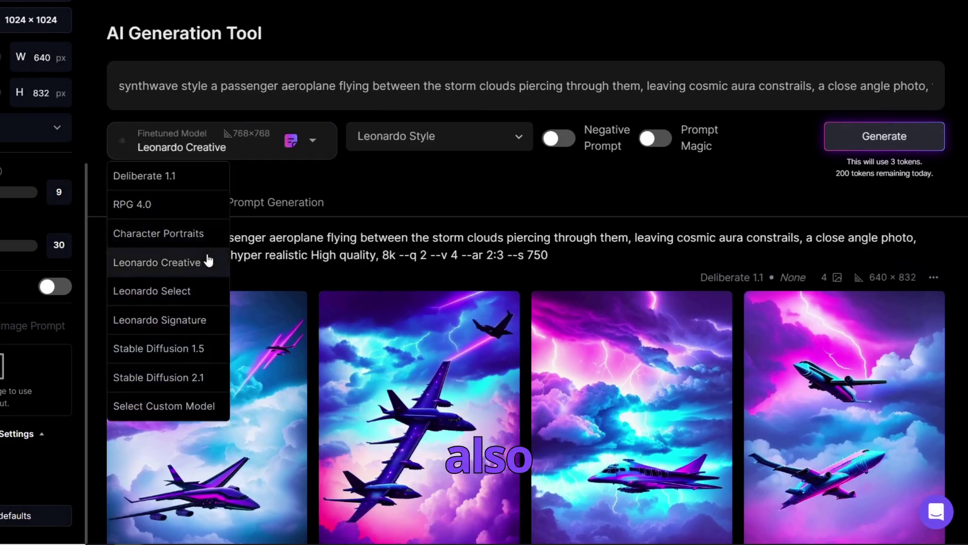
left_click(887, 136)
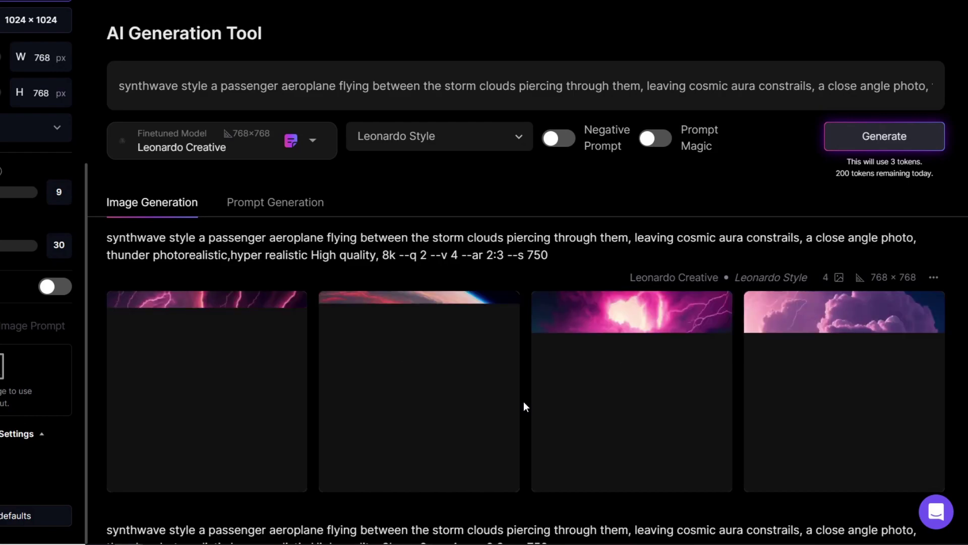
View the first Leonardo Creative aeroplane image enlarged and upscale it
scroll(748, 426, "down", 3)
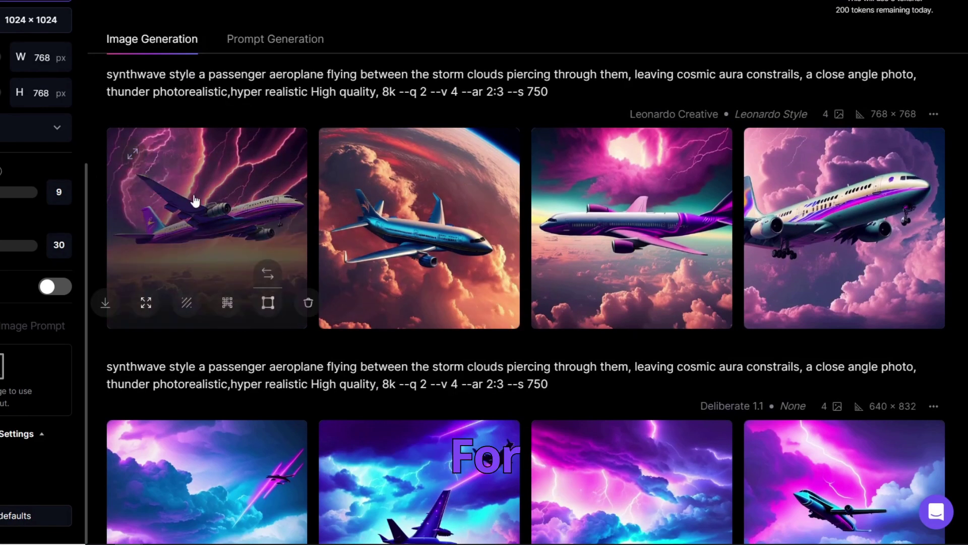
left_click(281, 231)
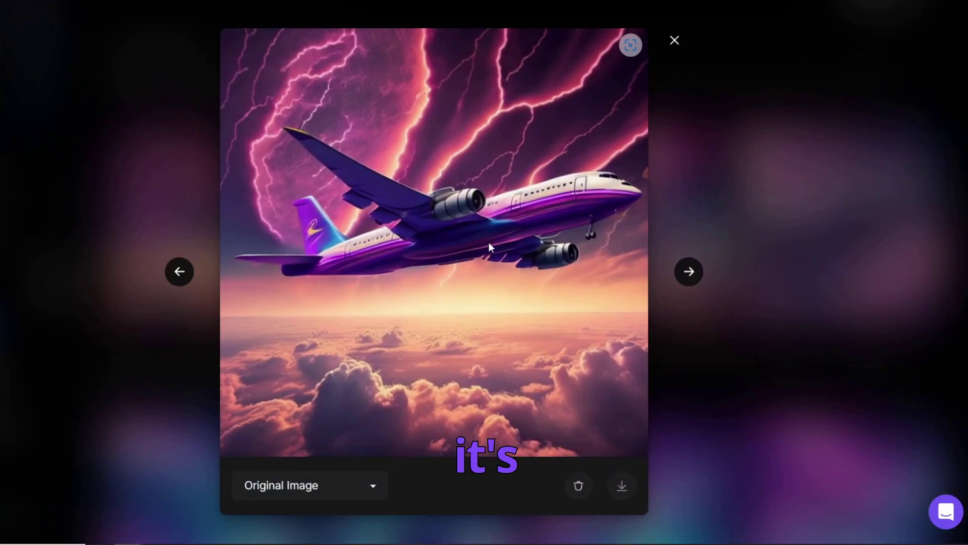
left_click(675, 41)
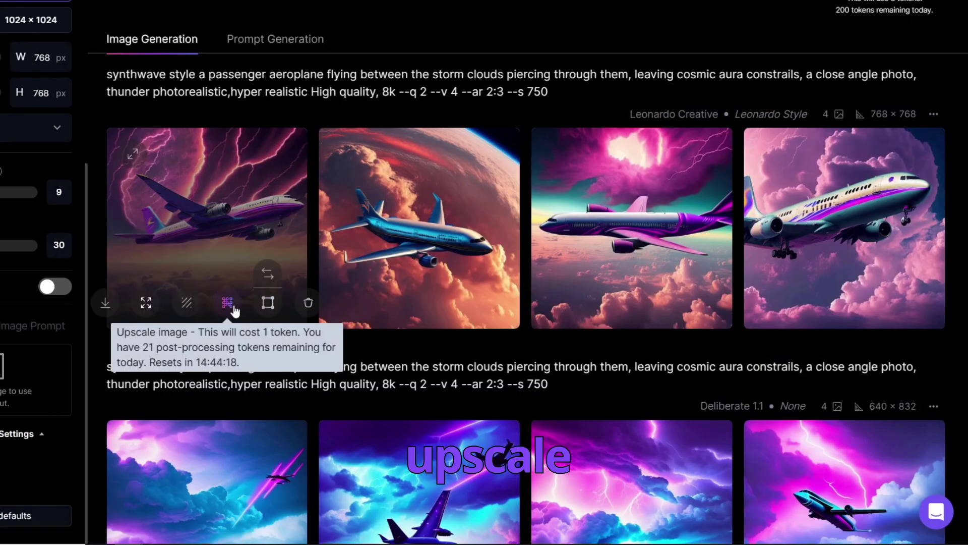
left_click(233, 307)
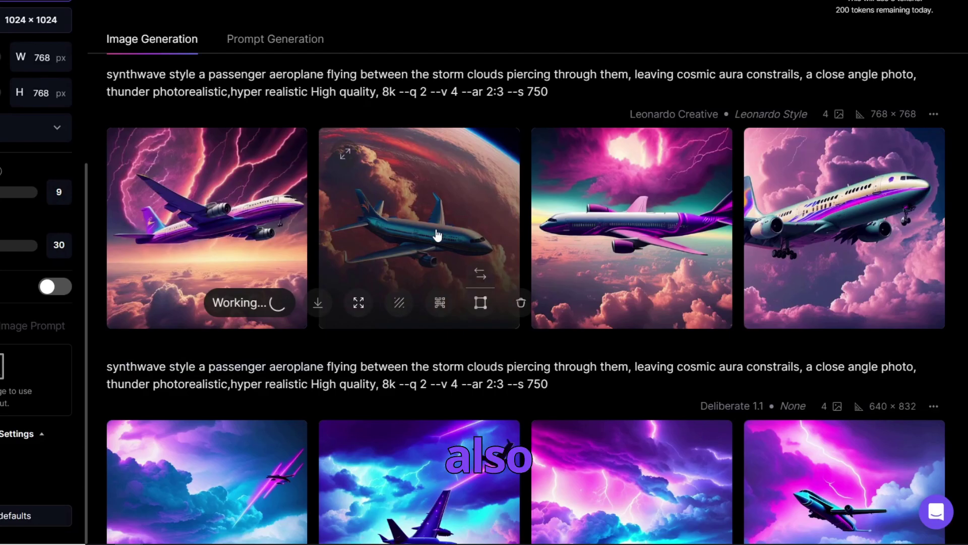
View the second Leonardo Creative aeroplane image enlarged and compare the aeroplane generations of the different models
left_click(434, 231)
left_click(675, 40)
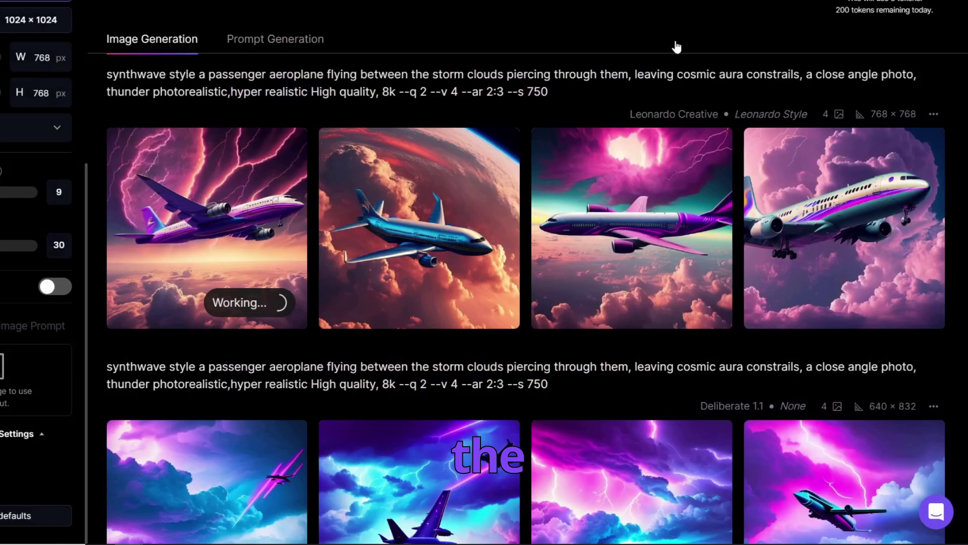
scroll(671, 101, "down", 1)
scroll(361, 182, "up", 2)
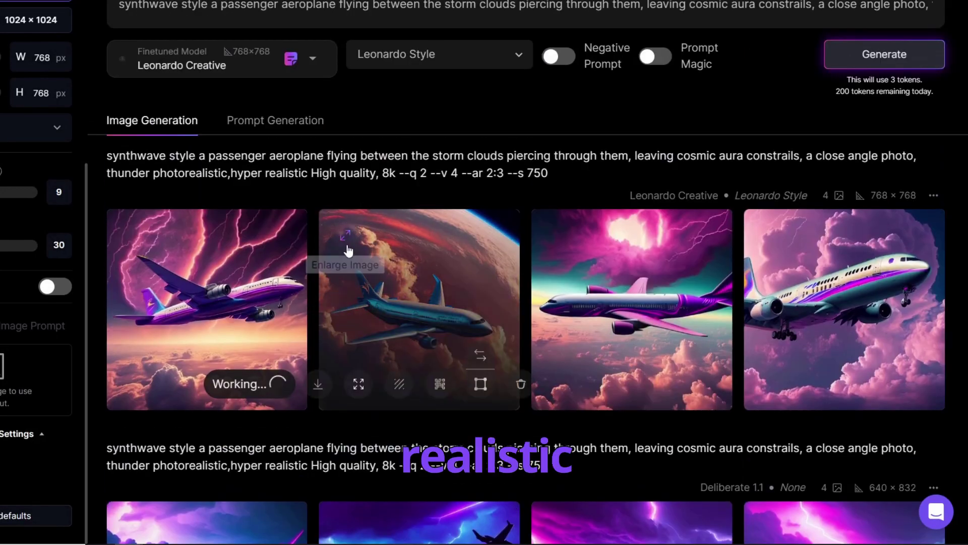
scroll(346, 247, "down", 10)
scroll(347, 249, "up", 2)
scroll(347, 249, "up", 8)
scroll(347, 249, "down", 5)
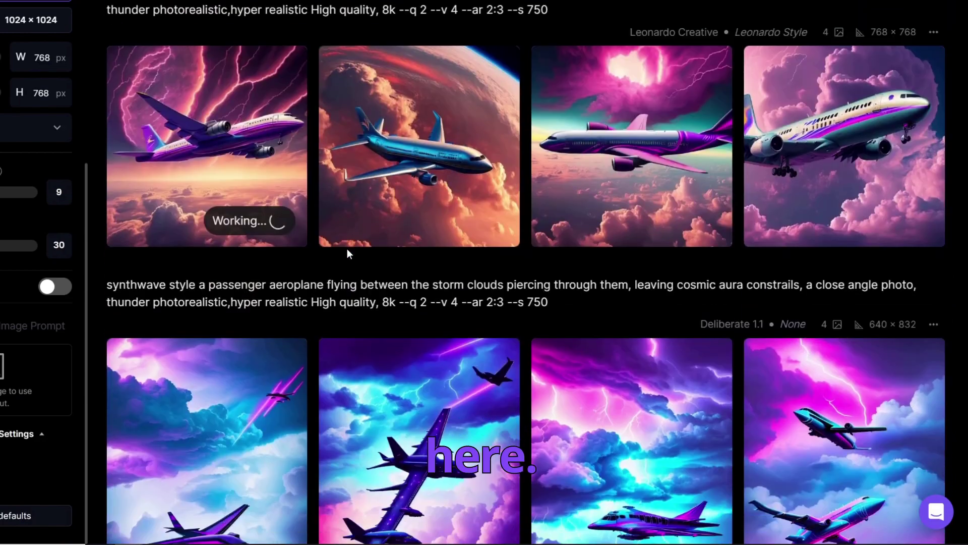
scroll(241, 214, "up", 4)
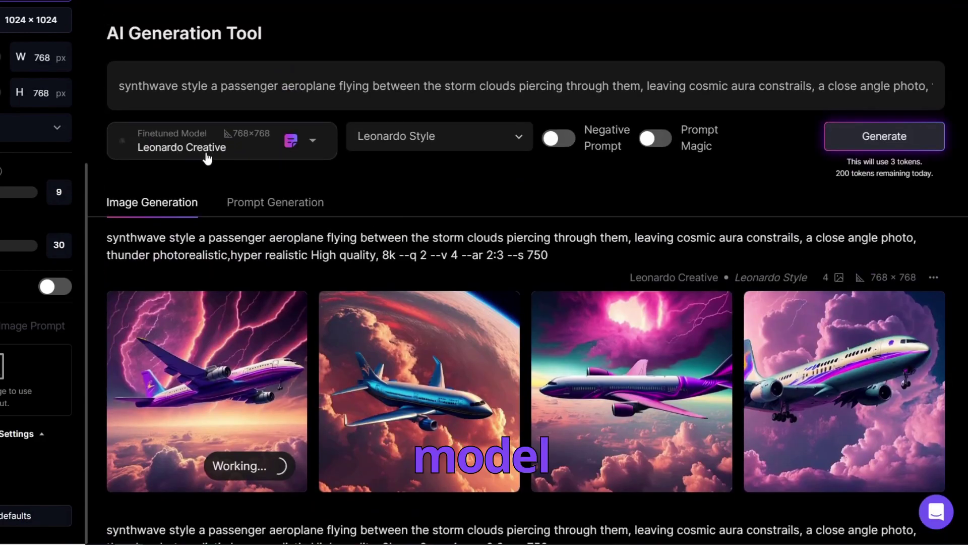
left_click(316, 143)
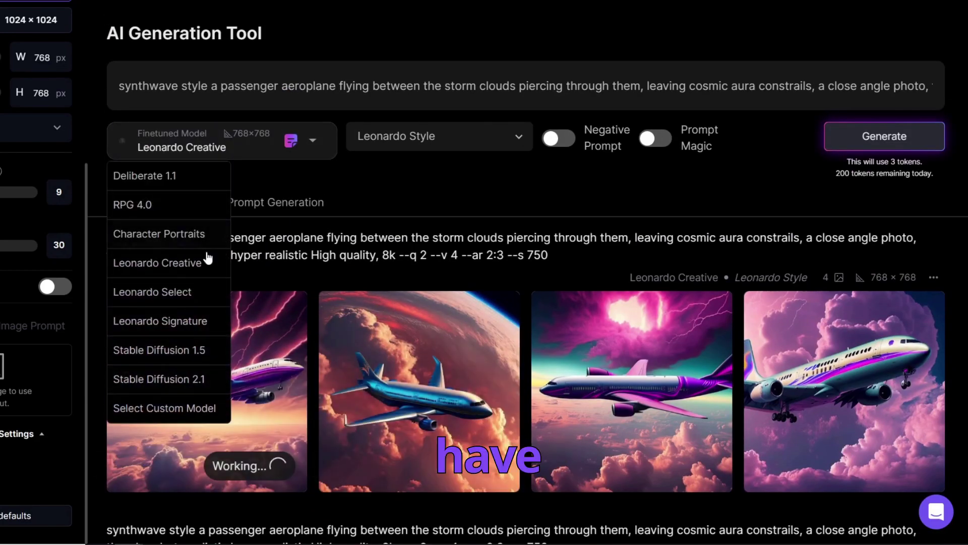
left_click(374, 177)
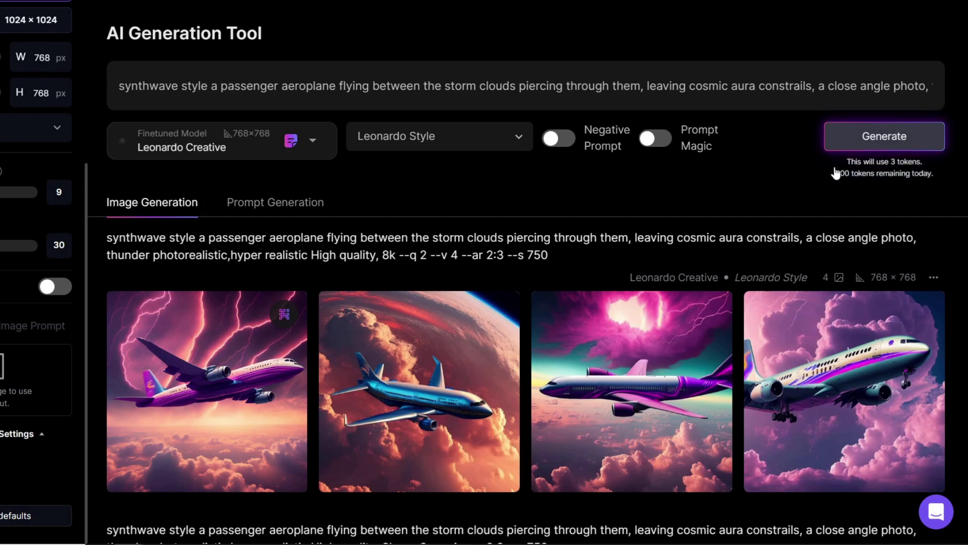
Compare the upscaled and original versions of the first Leonardo Creative aeroplane image in the enlarged view
mouse_move(248, 383)
left_click(212, 380)
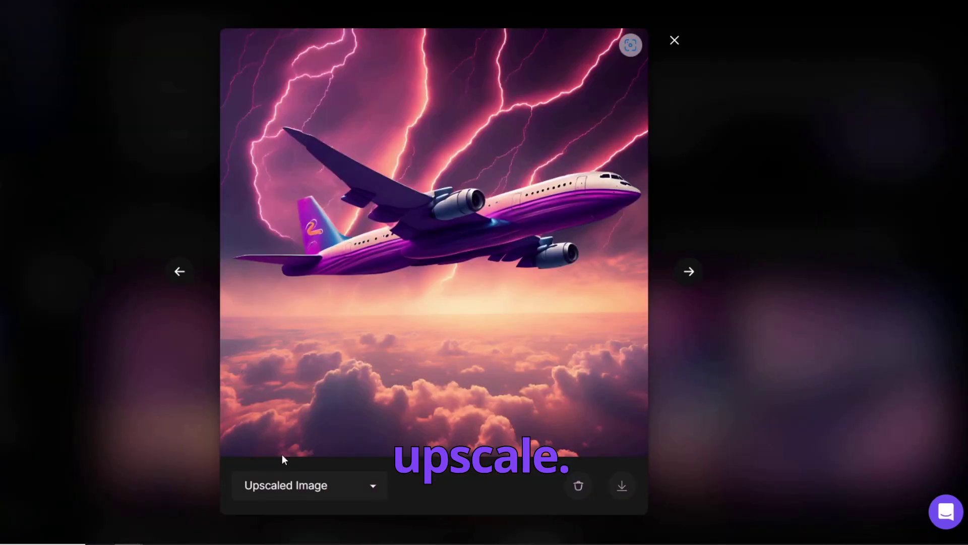
left_click(362, 480)
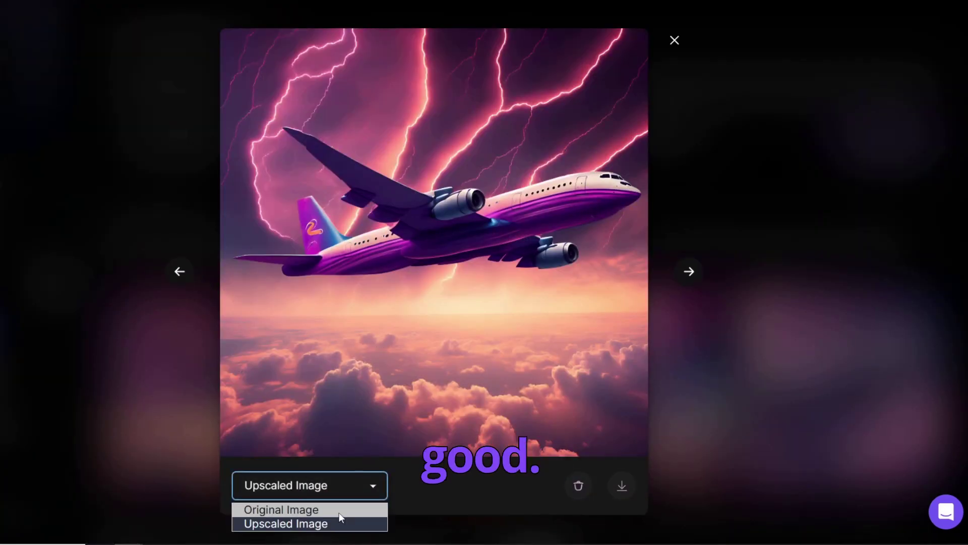
left_click(338, 511)
left_click(347, 489)
left_click(347, 524)
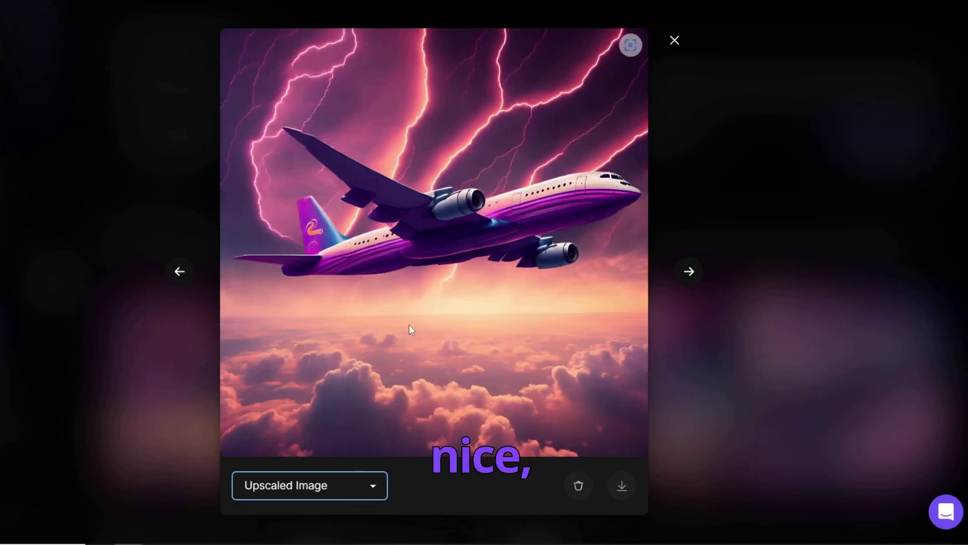
left_click(673, 41)
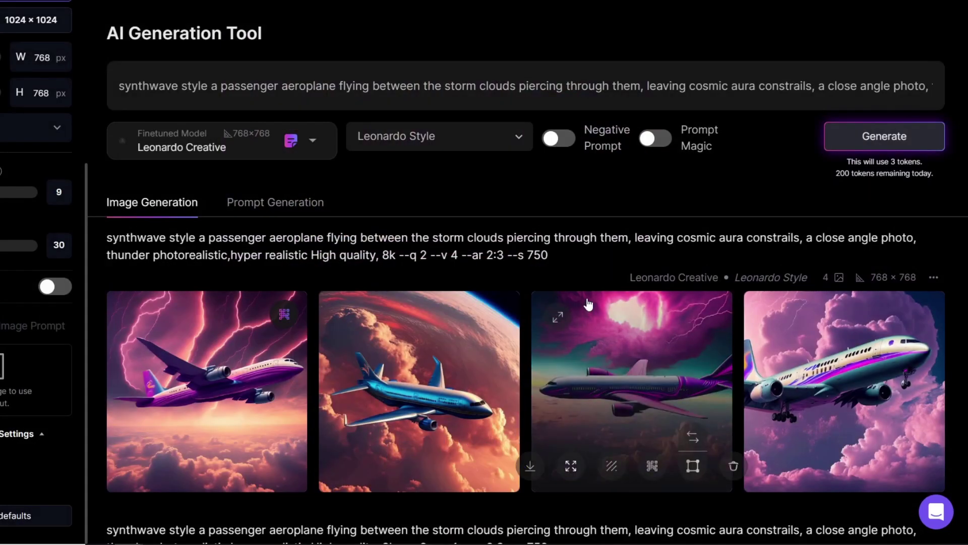
Open the finetuned model selection and browse the community models for one to try on the aeroplane prompt
left_click(311, 142)
left_click(229, 464)
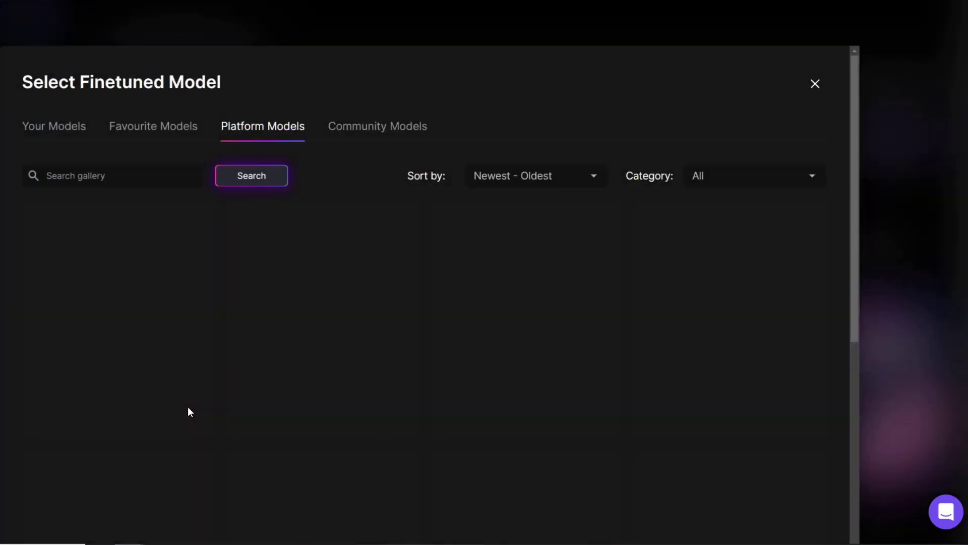
left_click(372, 130)
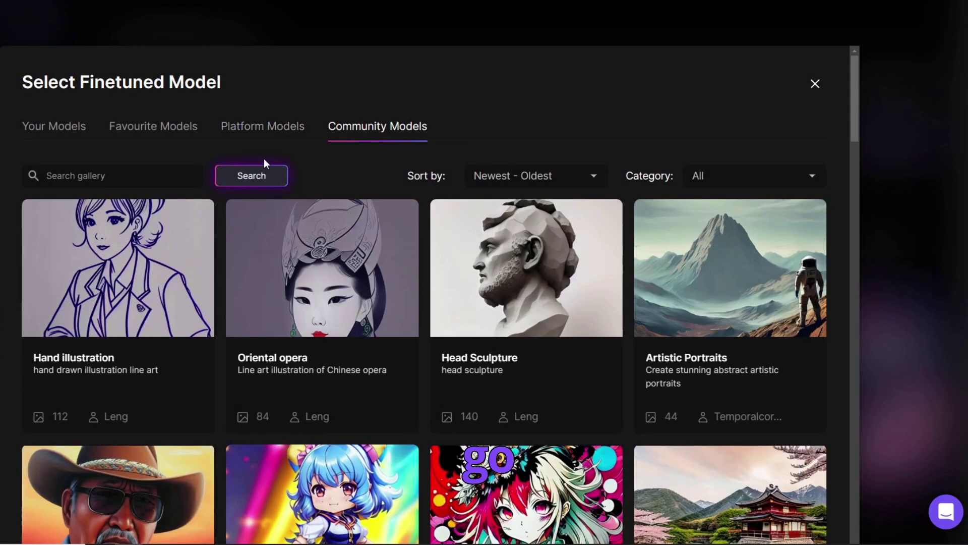
scroll(484, 418, "down", 4)
scroll(499, 416, "up", 2)
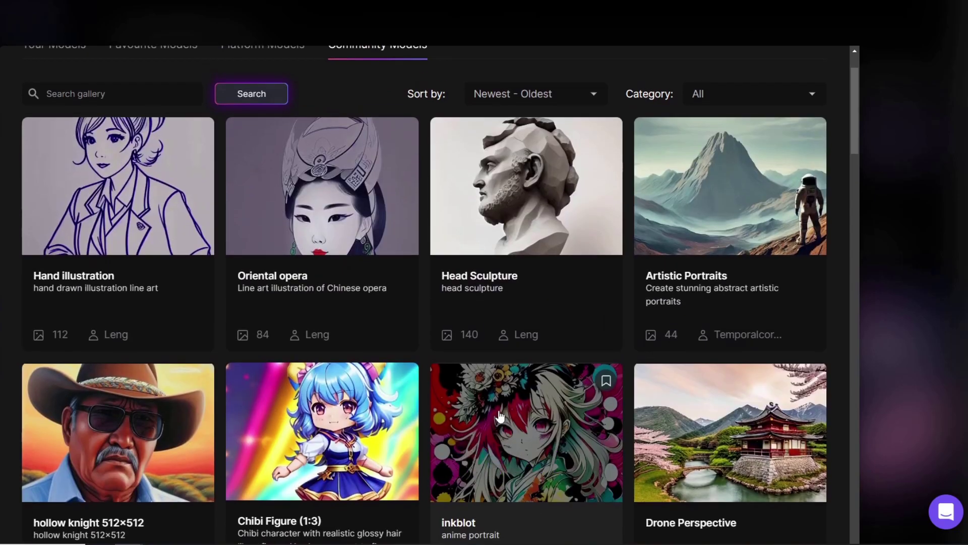
scroll(568, 405, "down", 20)
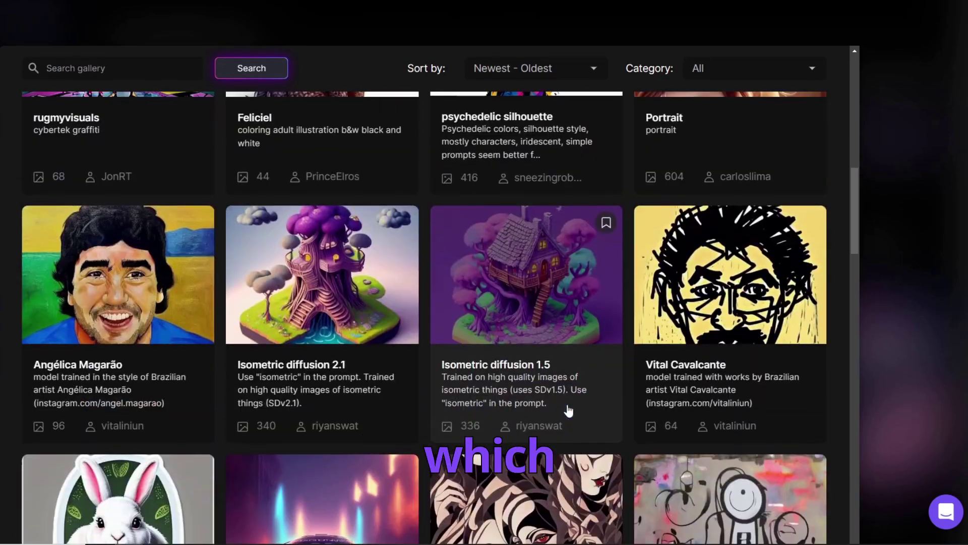
scroll(568, 409, "down", 8)
scroll(568, 410, "up", 20)
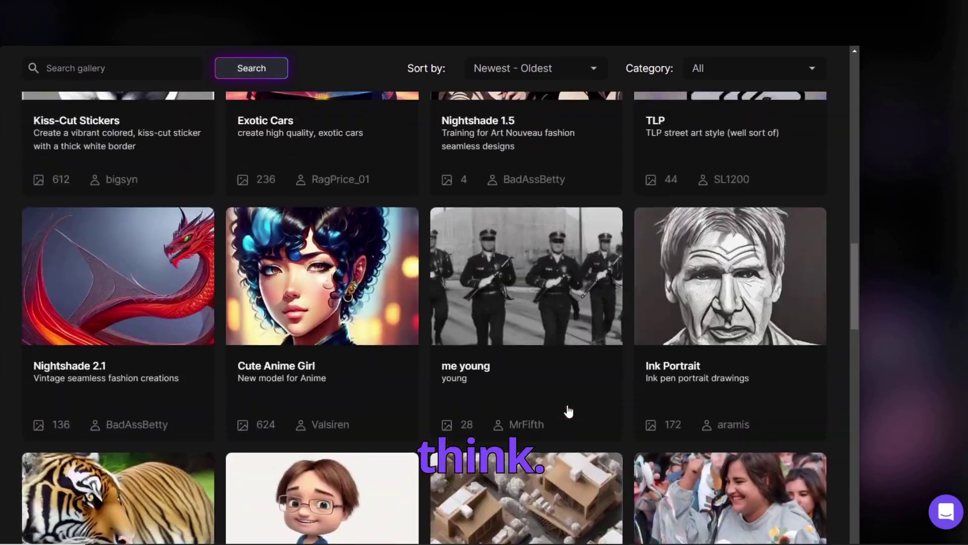
scroll(656, 416, "up", 4)
Choose the Artistic Portraits community model and generate images from the same aeroplane prompt with Leonardo Style
left_click(727, 385)
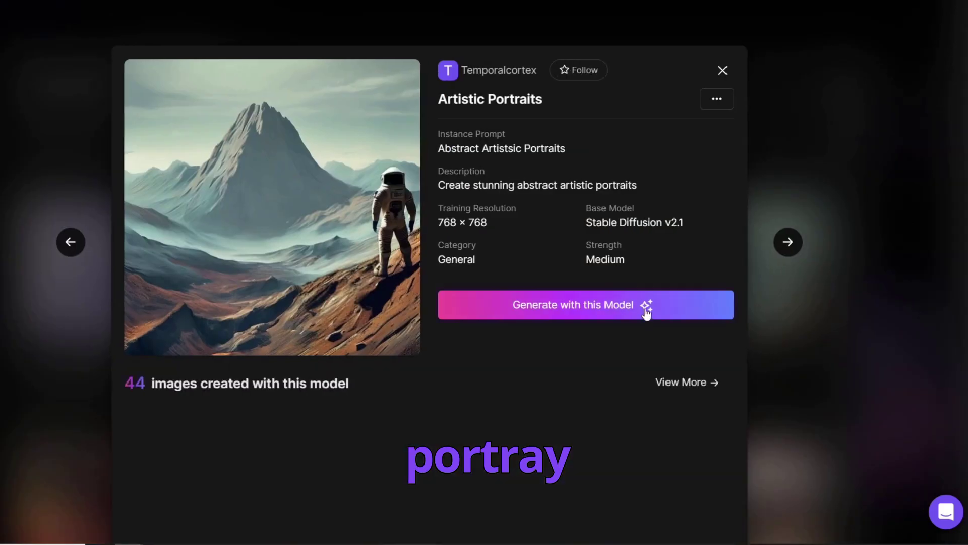
scroll(645, 313, "down", 7)
scroll(646, 316, "up", 6)
scroll(645, 316, "up", 1)
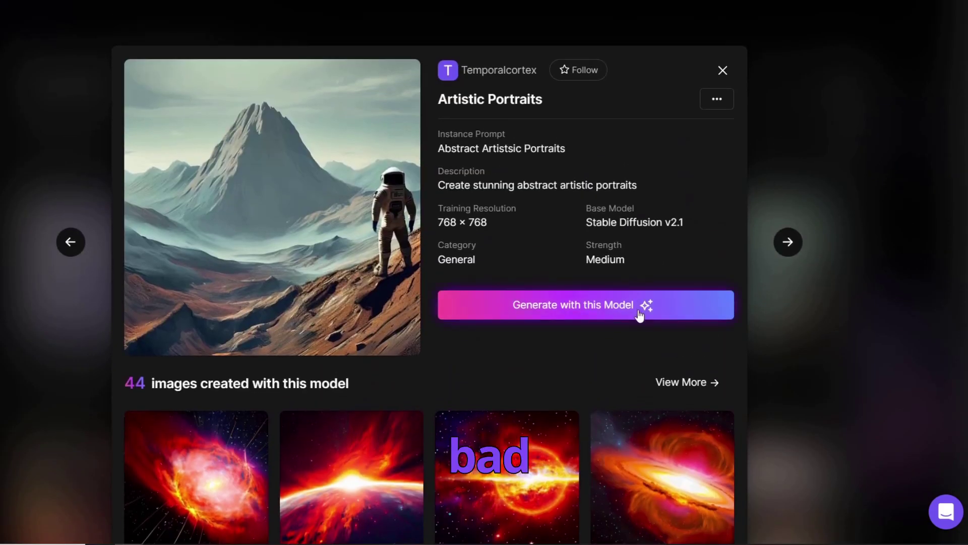
left_click(639, 318)
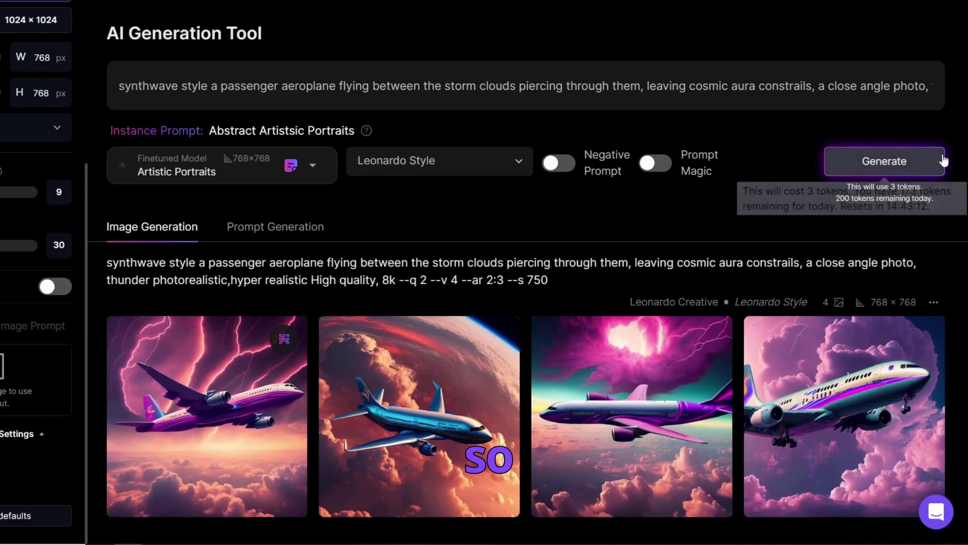
left_click(880, 163)
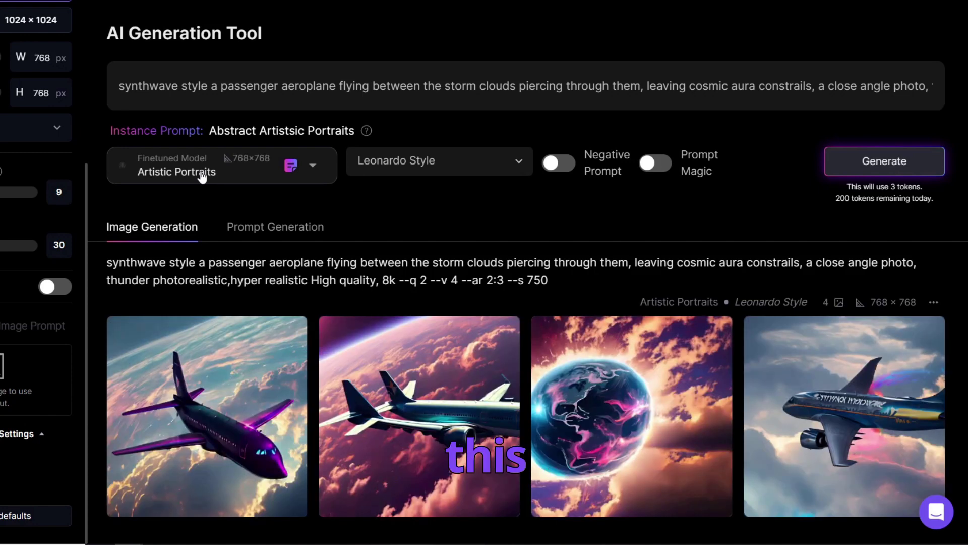
View the second Artistic Portraits aeroplane image enlarged and compare the set with the Leonardo Creative generations
scroll(328, 346, "down", 5)
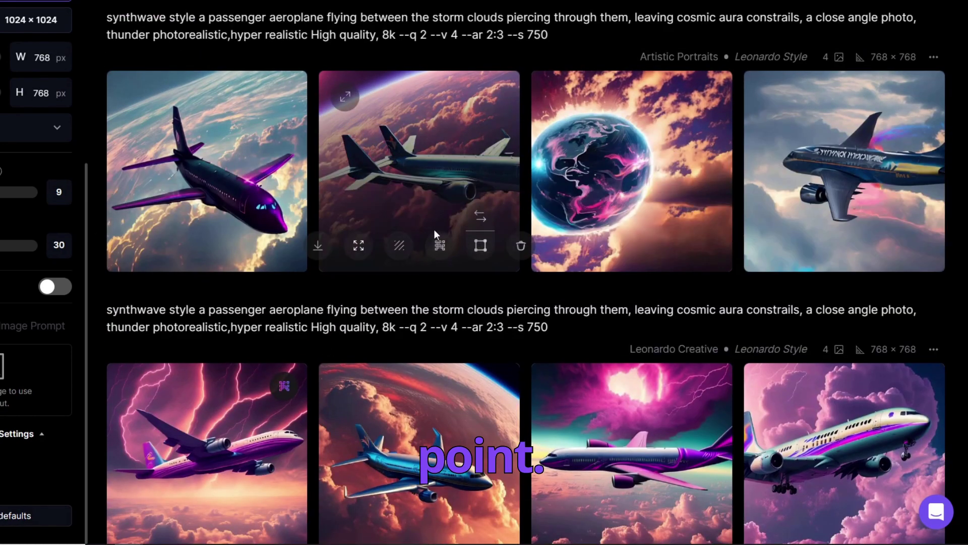
left_click(423, 184)
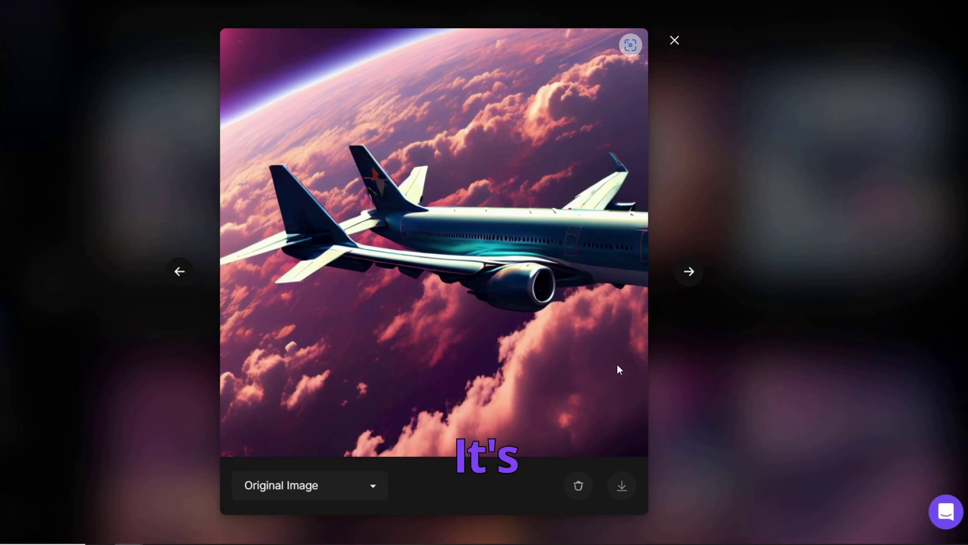
left_click(674, 40)
scroll(777, 268, "down", 4)
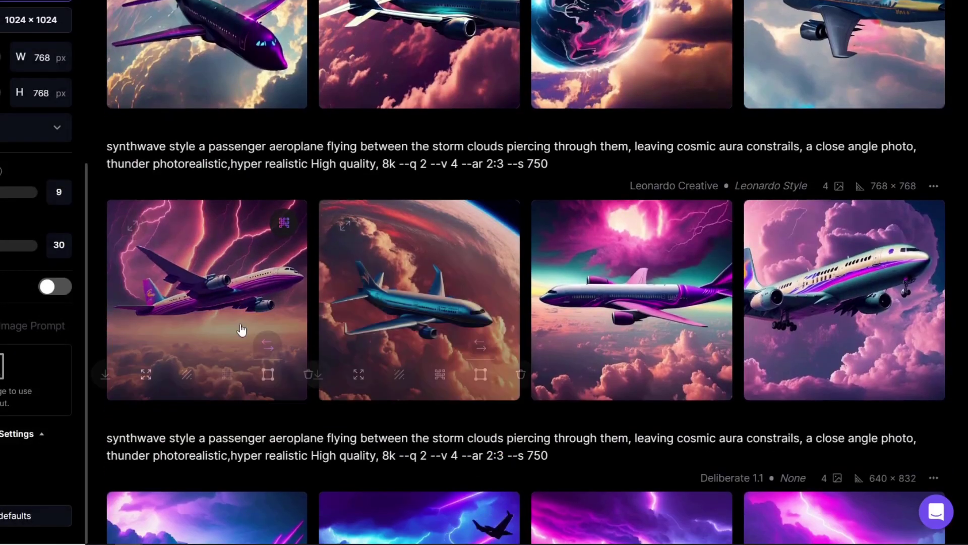